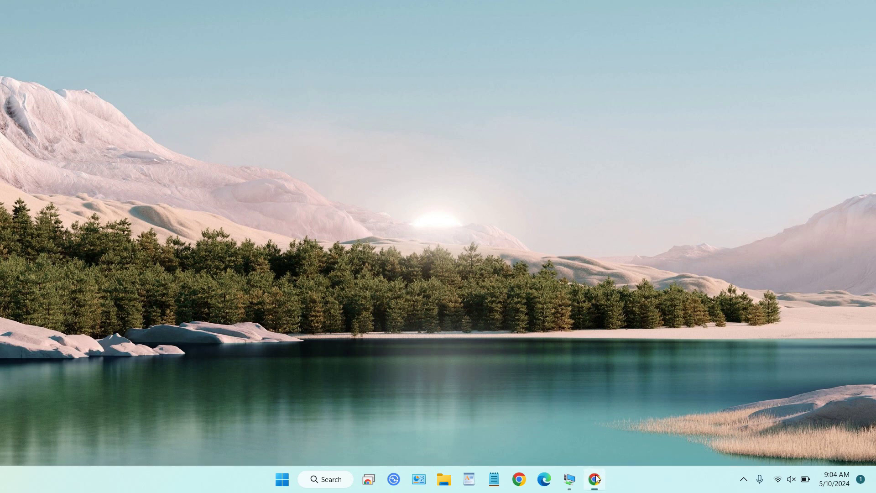
Switch to Chrome, view the viewer comment about sharing a printer under the YouTube video, and minimize the browser
left_click(593, 479)
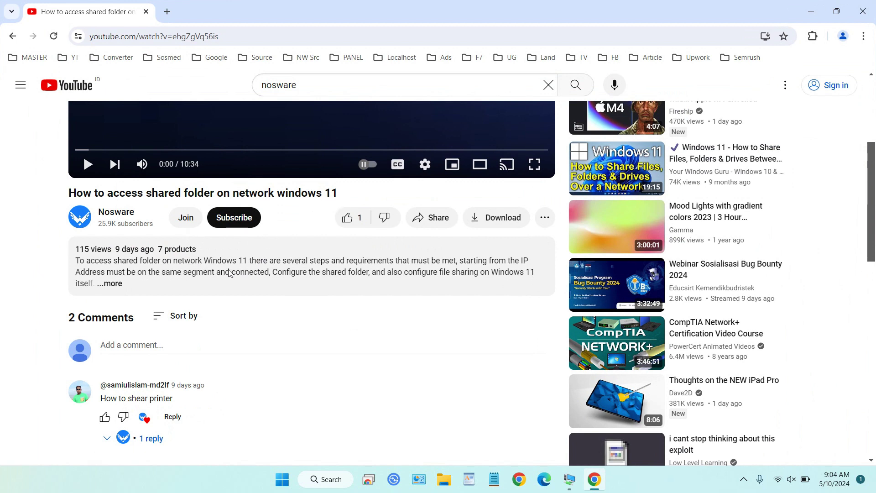
scroll(201, 349, "down", 1)
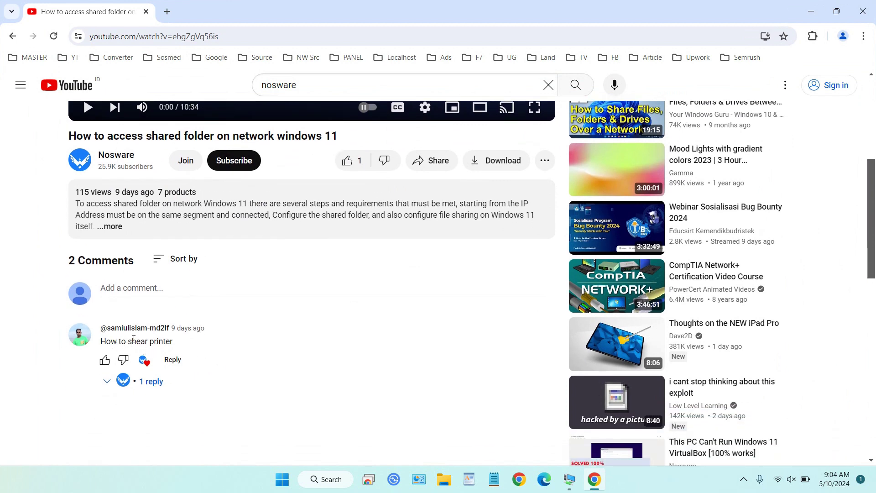
left_click(810, 12)
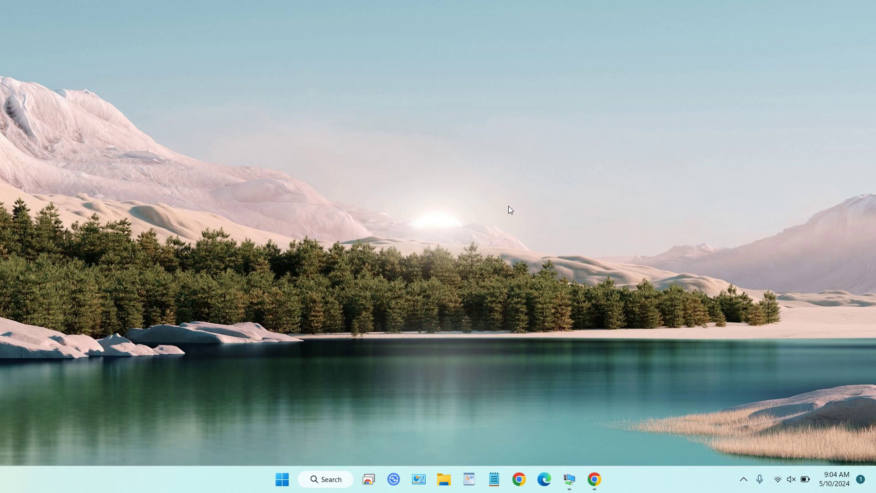
Bring up the Win11 virtual machine window, reposition it on the desktop, and minimize it
left_click(568, 479)
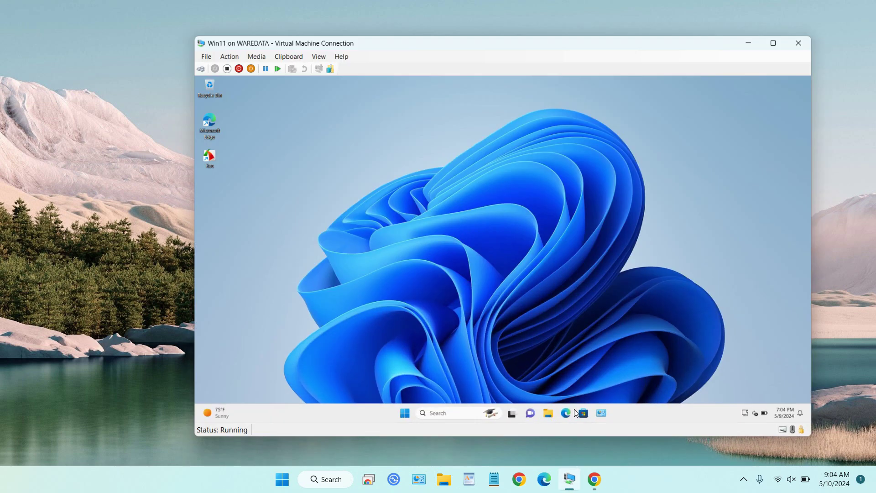
left_click_drag(548, 20, 571, 21)
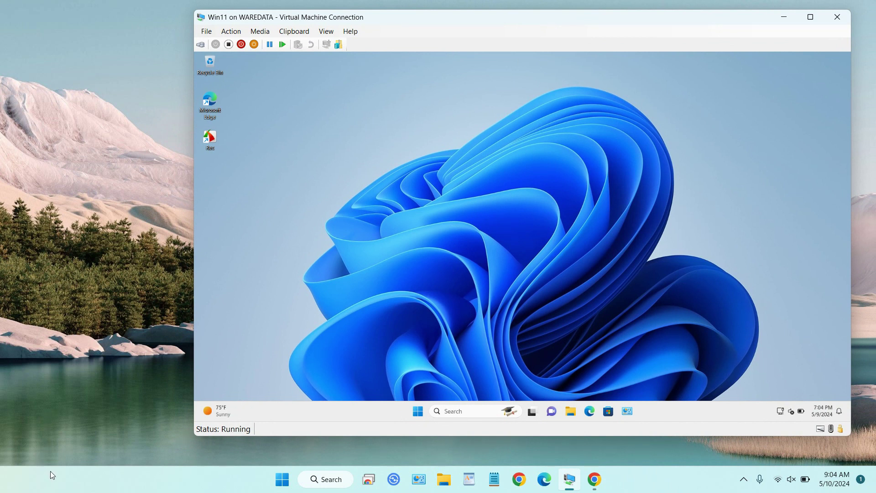
left_click_drag(438, 25, 501, 25)
left_click(796, 23)
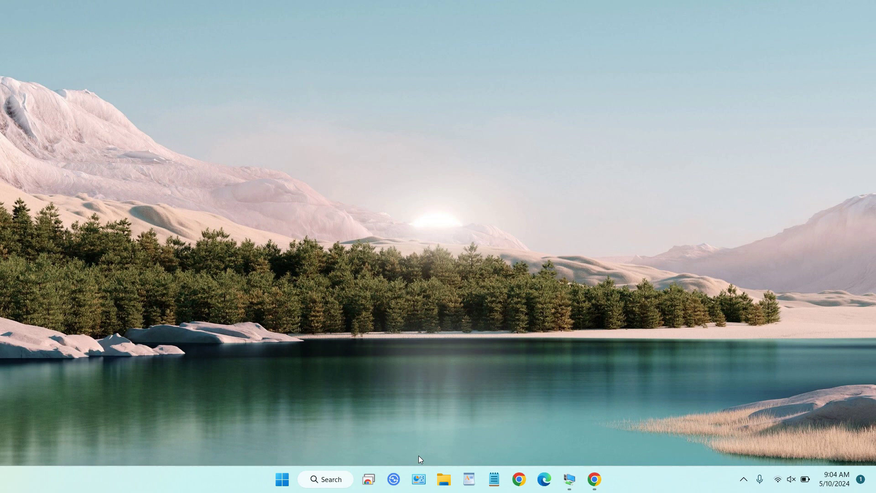
Run ipconfig in Command Prompt on the host and highlight the Default Switch adapter's IPv4 address
left_click(336, 480)
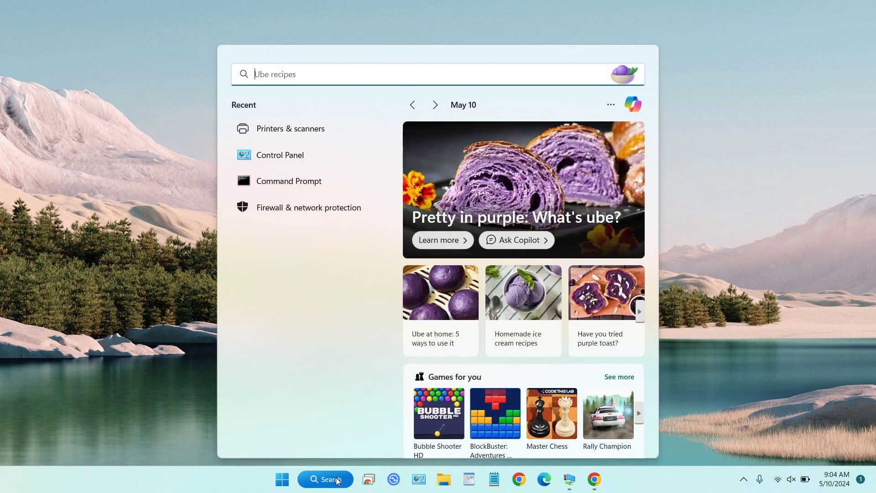
type("cm")
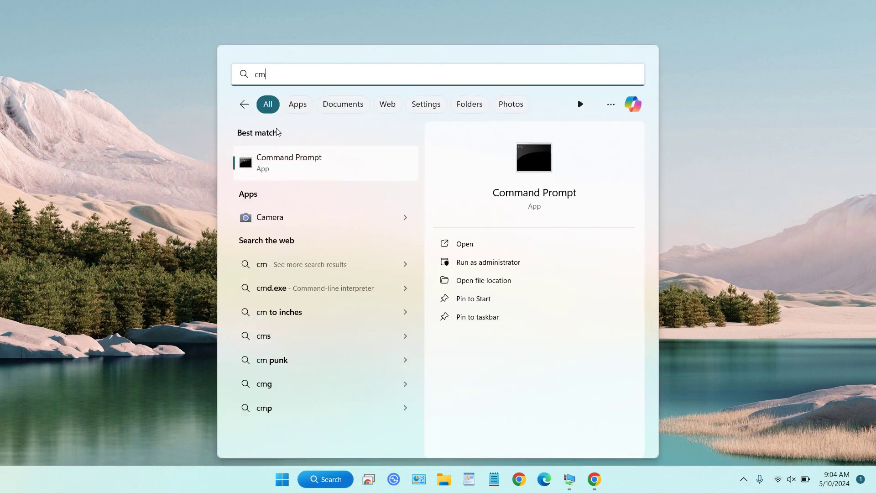
left_click(303, 160)
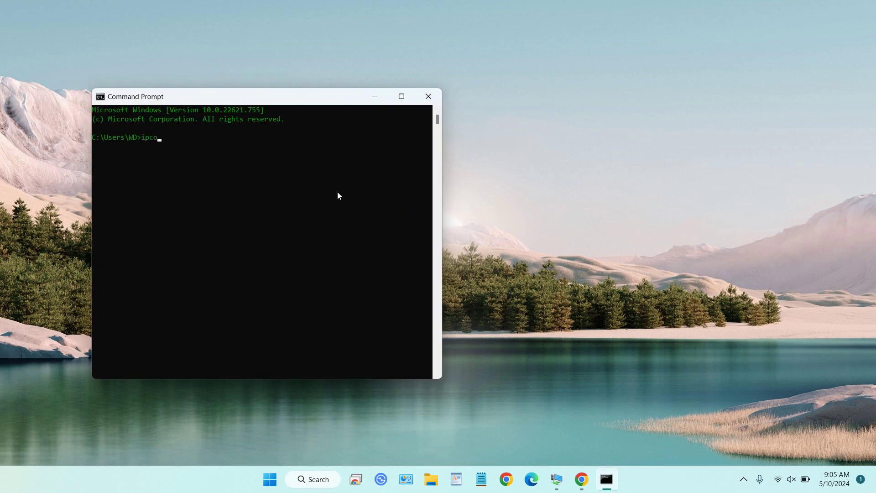
type("ipconfig")
key("Return")
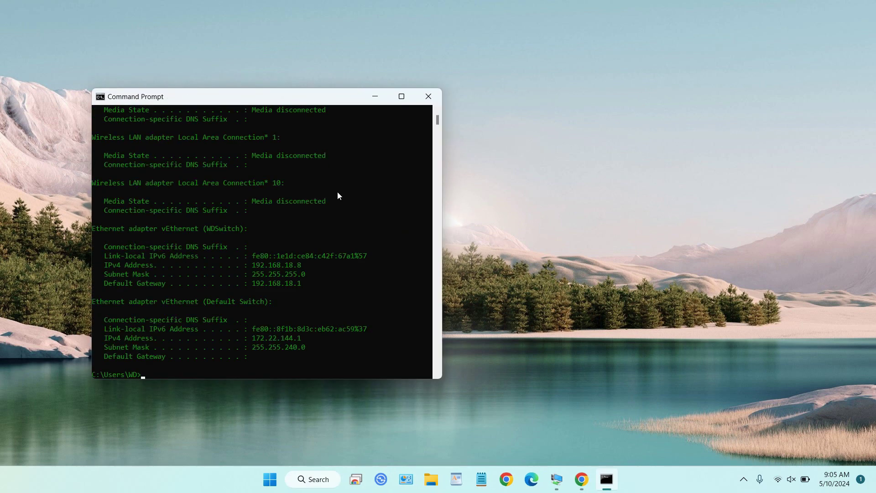
scroll(314, 323, "down", 1)
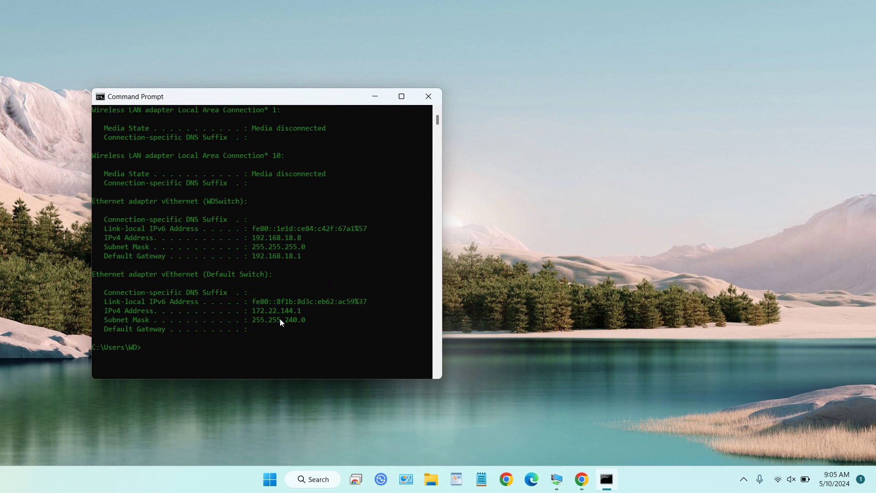
left_click_drag(250, 312, 305, 313)
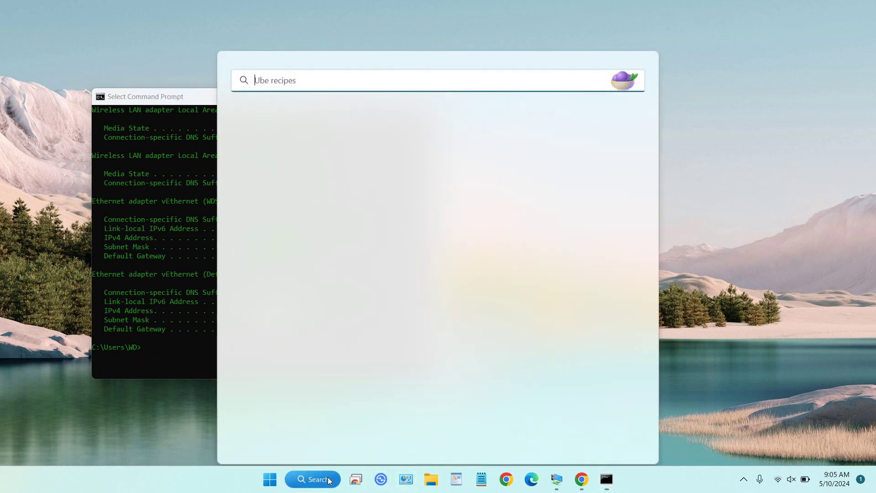
Open the host's Printers & scanners settings to review the installed printers, and minimize the window
left_click(326, 480)
type("printer")
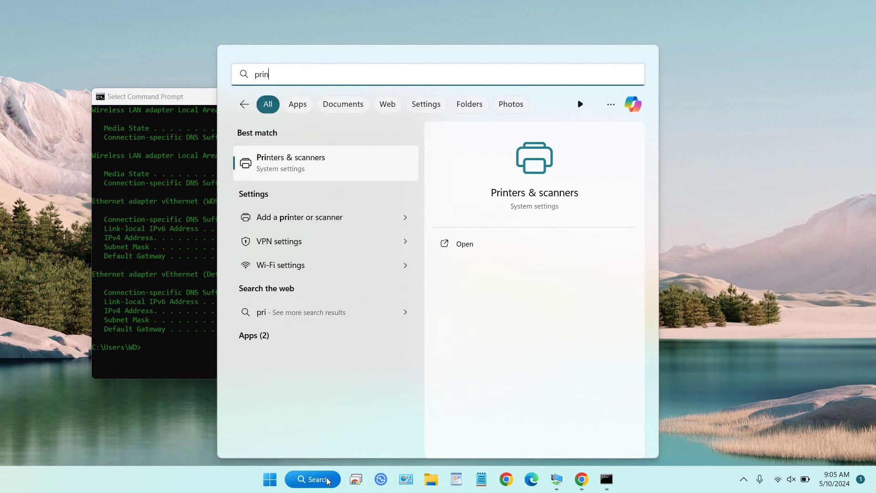
left_click(299, 170)
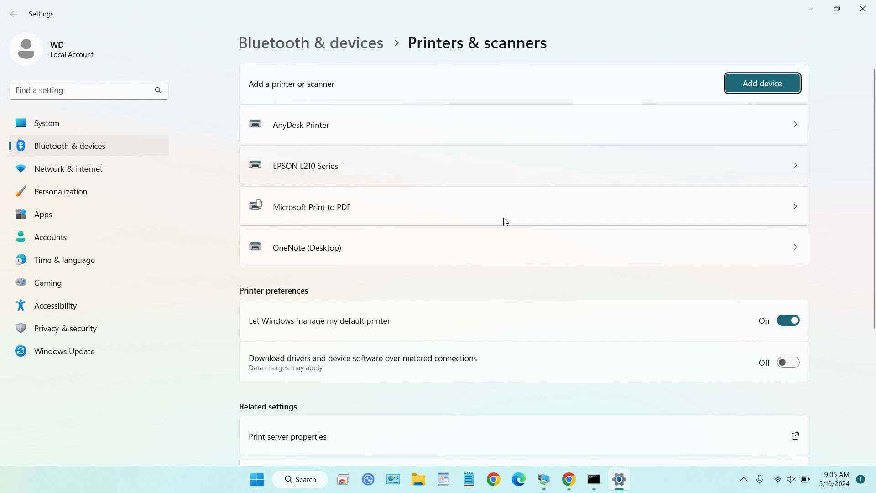
left_click(804, 11)
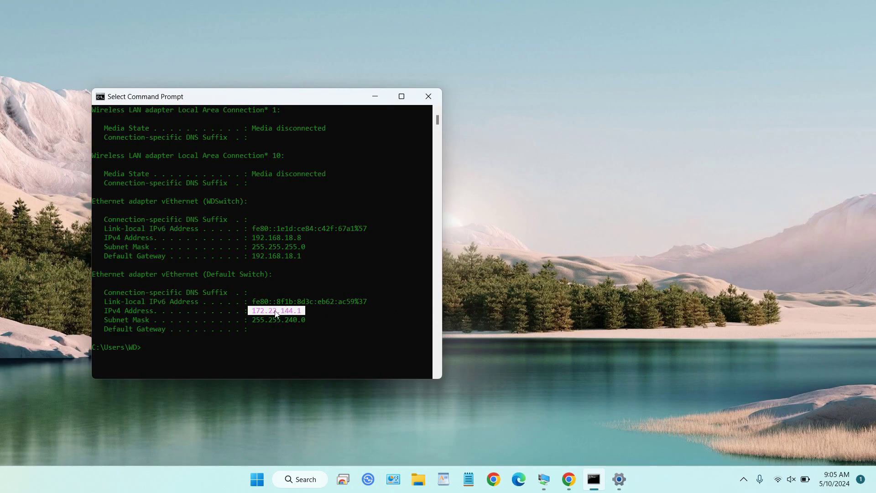
Bring up the Win11 virtual machine window and arrange it beside the host's Command Prompt
left_click(543, 479)
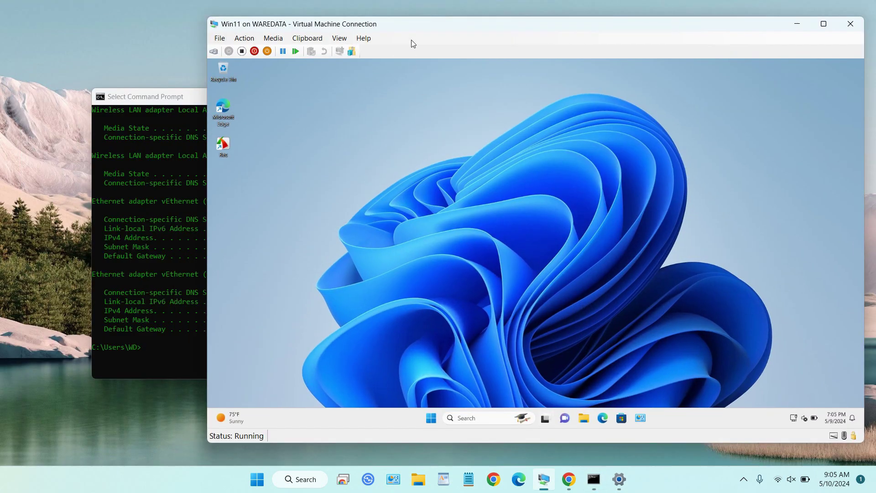
left_click_drag(421, 19, 518, 35)
left_click_drag(175, 99, 78, 63)
Open Command Prompt in the virtual machine and ping the host at 172.22.144.1
left_click(584, 427)
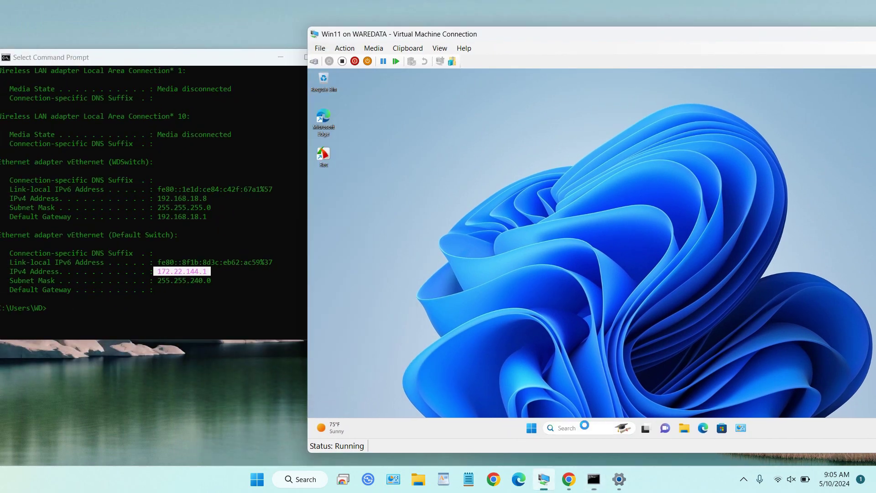
type("cmd")
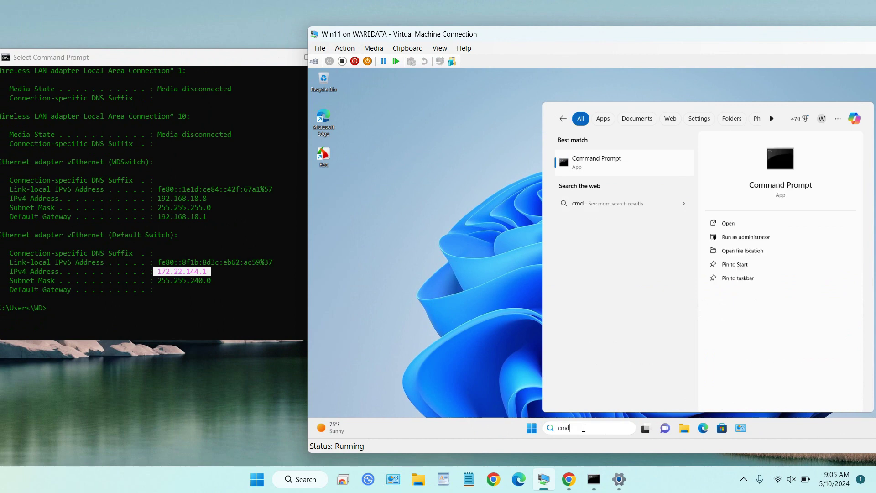
left_click(612, 164)
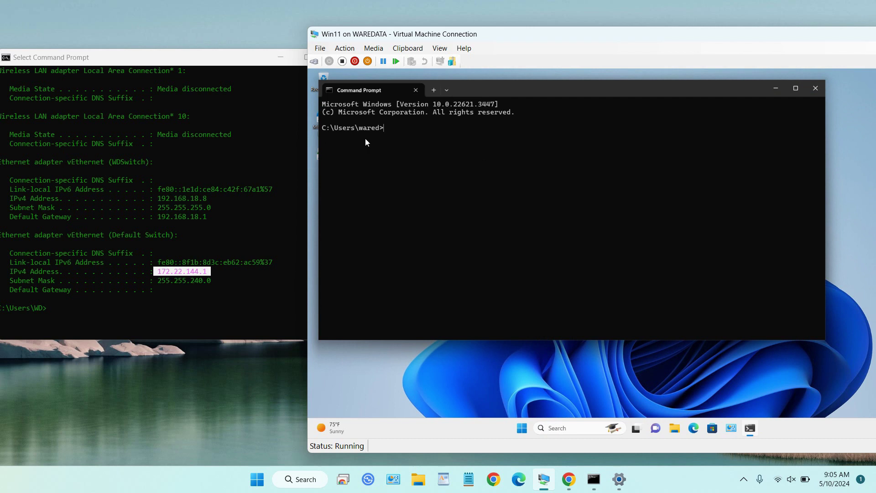
type("ping 172.22.144.1")
key("Return")
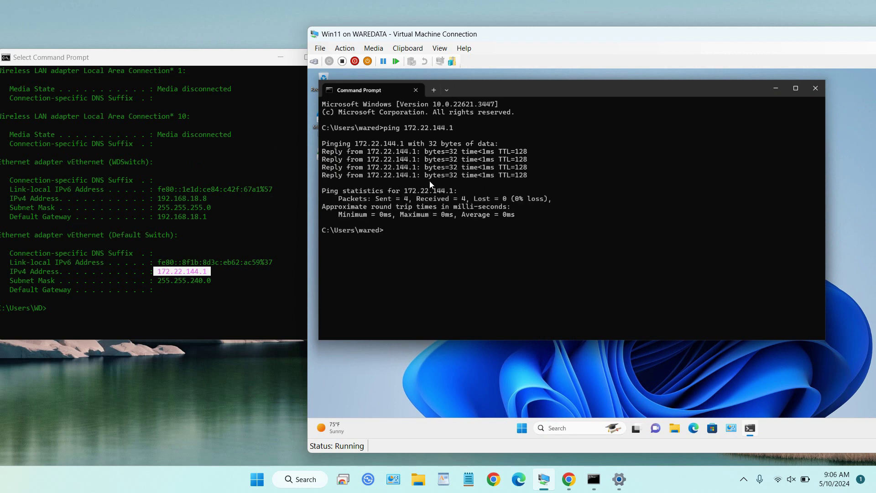
Close both Command Prompt windows, move and minimize the virtual machine window, and close the Settings window
left_click(197, 53)
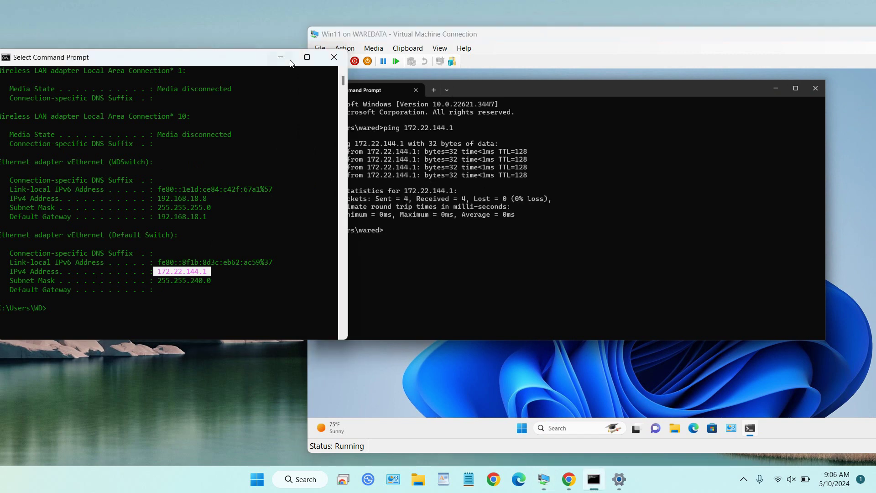
left_click(334, 58)
left_click(811, 95)
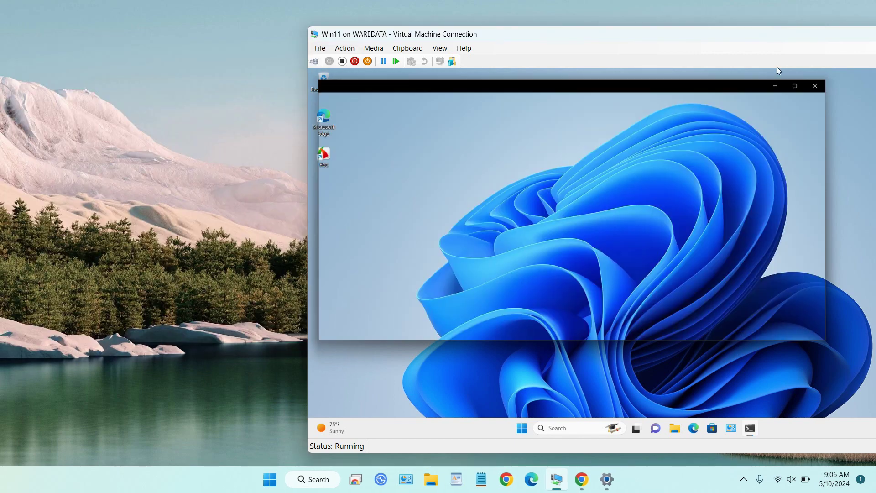
left_click_drag(751, 35, 602, 25)
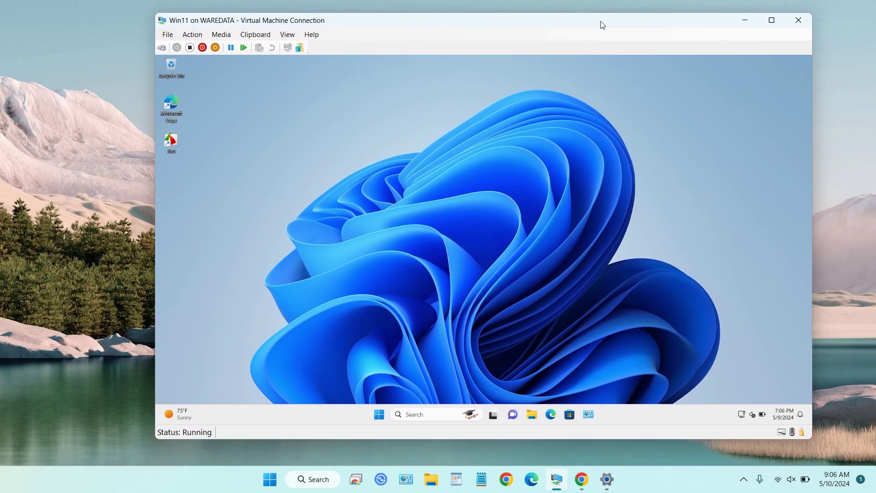
left_click(743, 24)
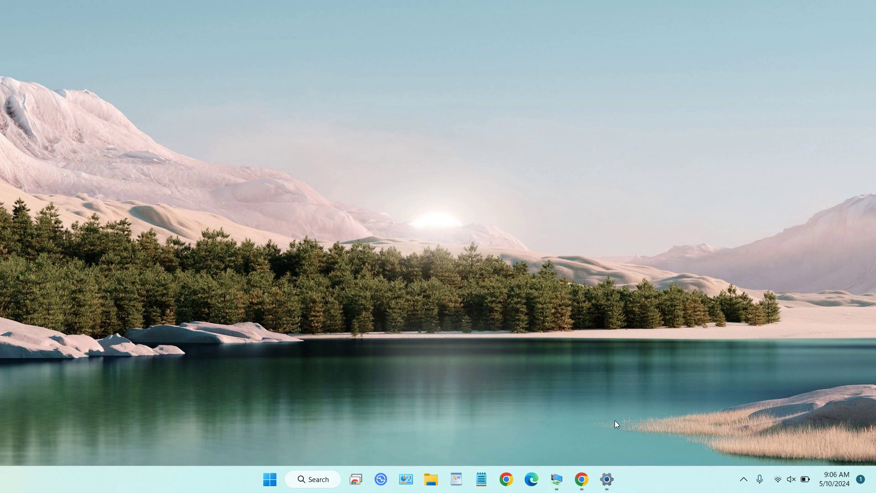
left_click(606, 479)
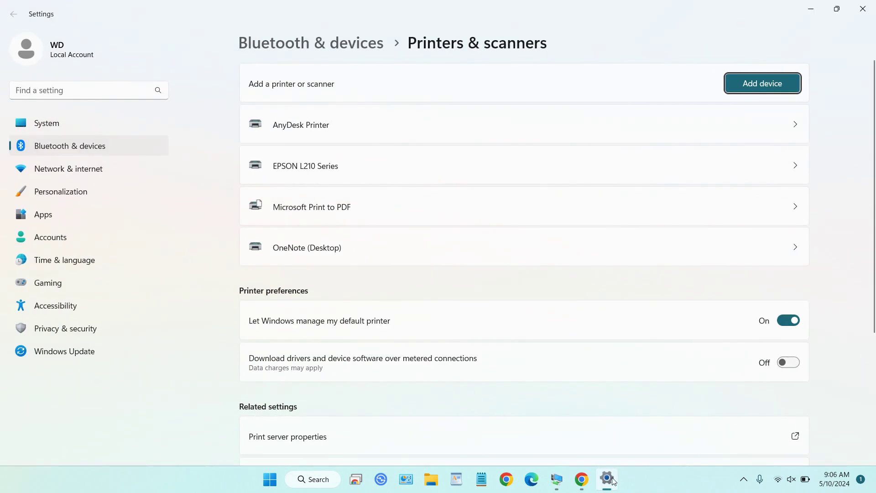
left_click(862, 8)
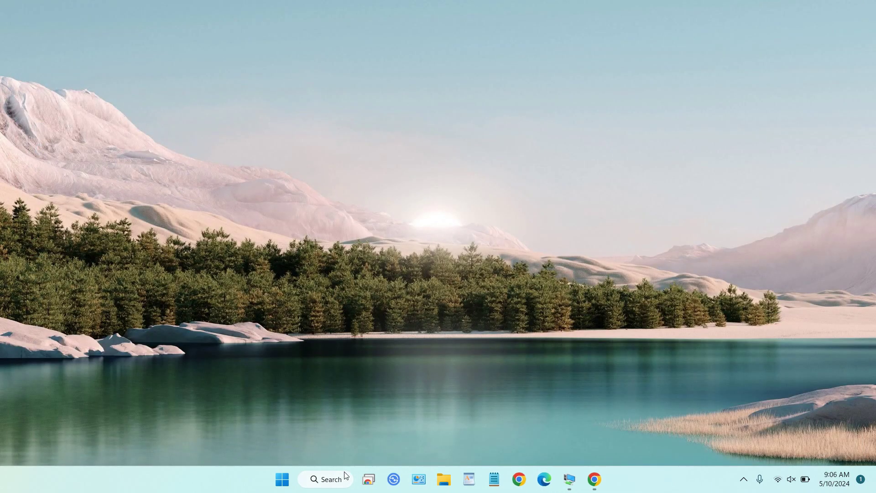
Open the host's advanced sharing settings through Control Panel's Network and Sharing Center
left_click(331, 482)
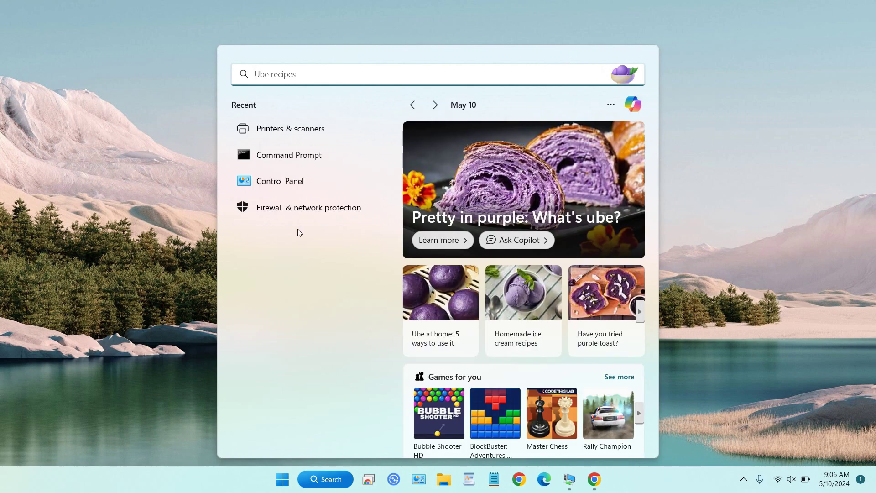
type("cont")
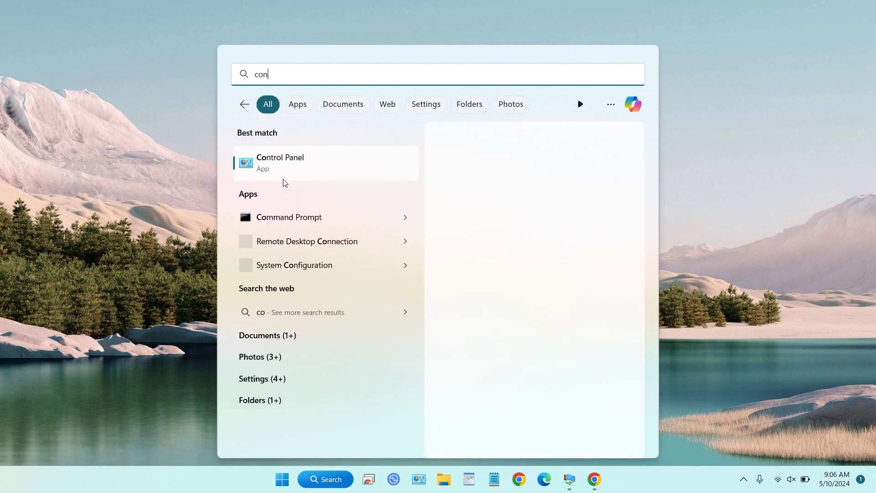
left_click(278, 159)
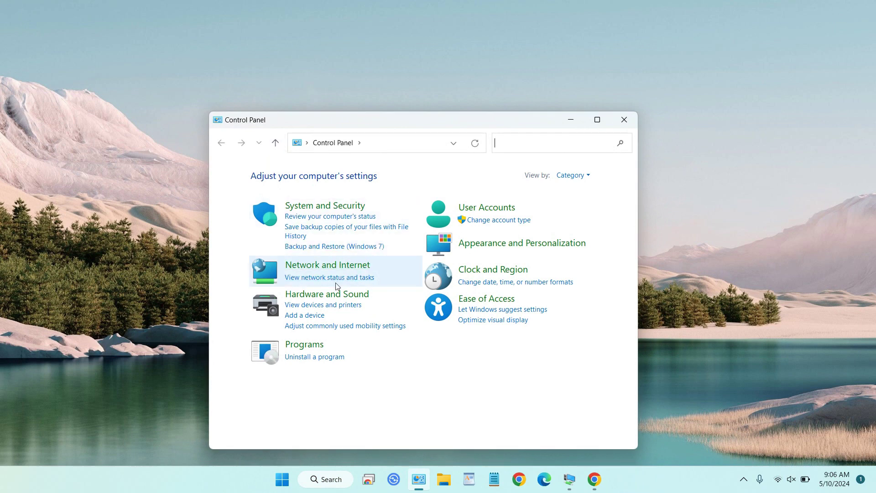
left_click(321, 279)
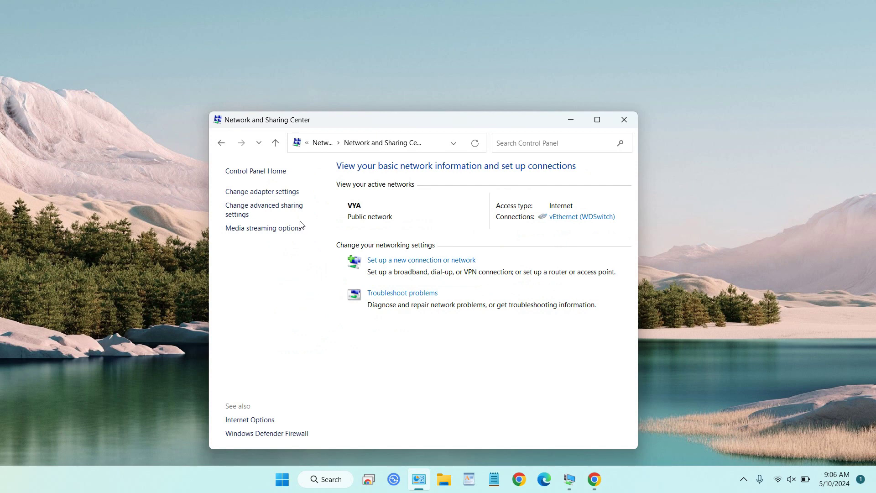
left_click(267, 211)
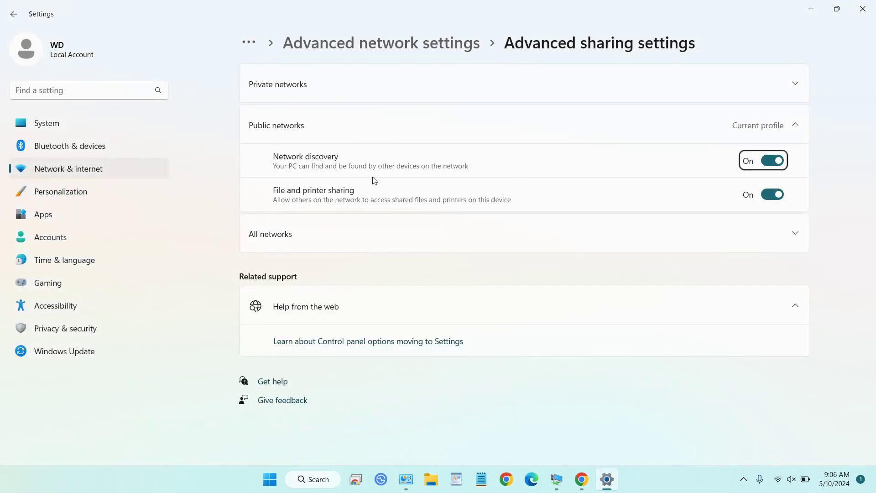
Expand the All networks and Private networks sections and review the discovery, file and printer, and password sharing settings
left_click(530, 243)
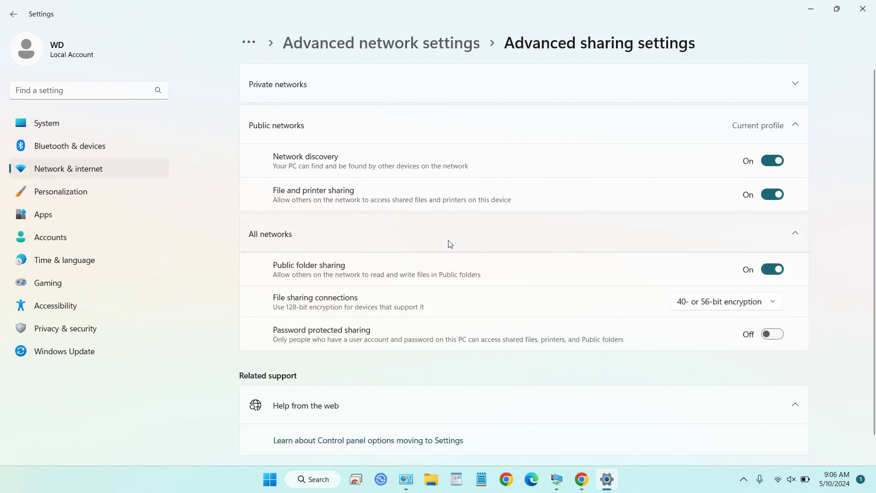
left_click(526, 91)
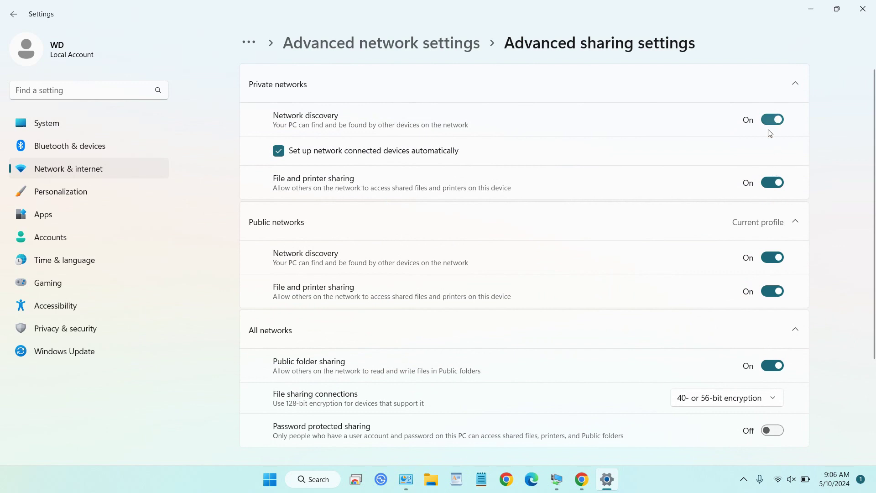
scroll(701, 180, "down", 3)
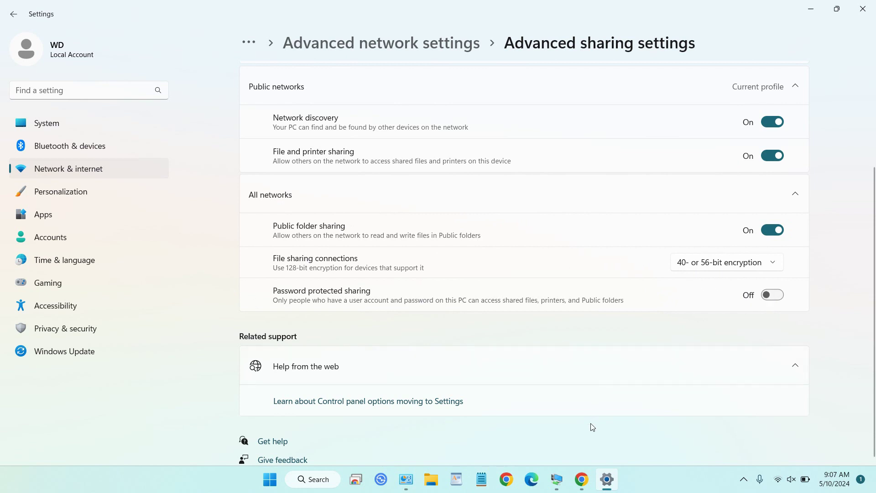
Switch to the virtual machine and open its advanced sharing settings through Control Panel's Network and Sharing Center
left_click(560, 487)
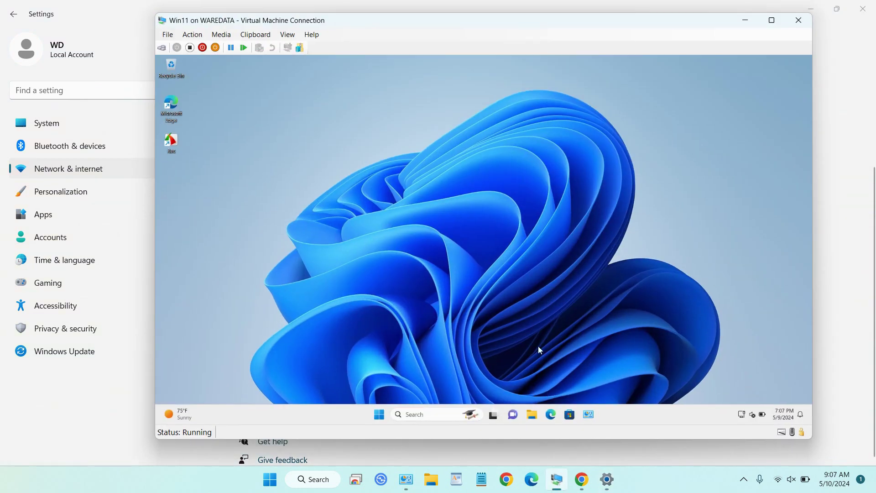
left_click(415, 416)
type("contr")
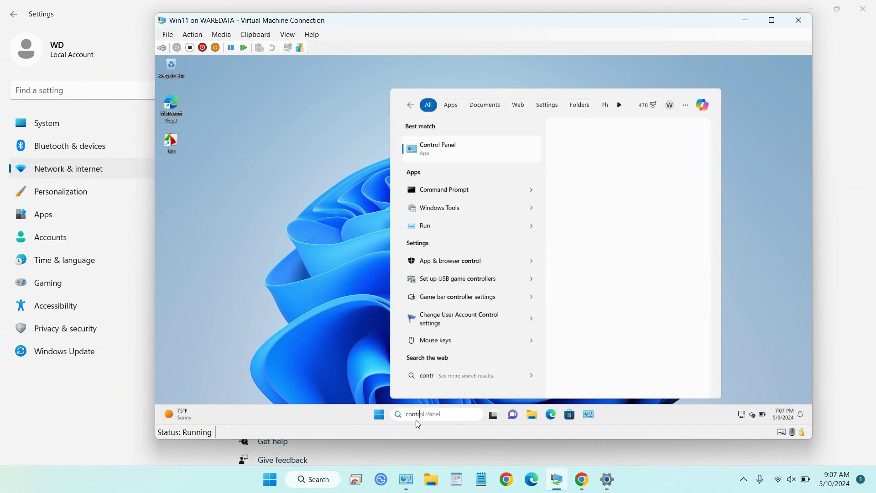
left_click(475, 144)
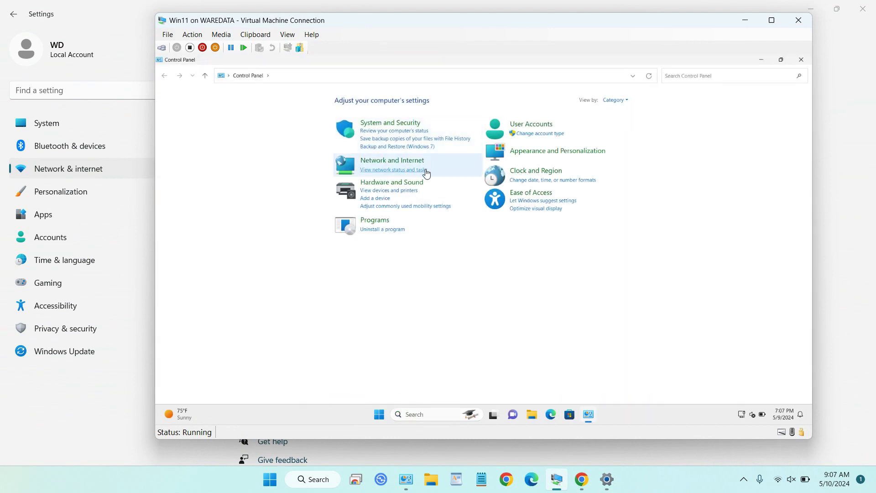
left_click(421, 171)
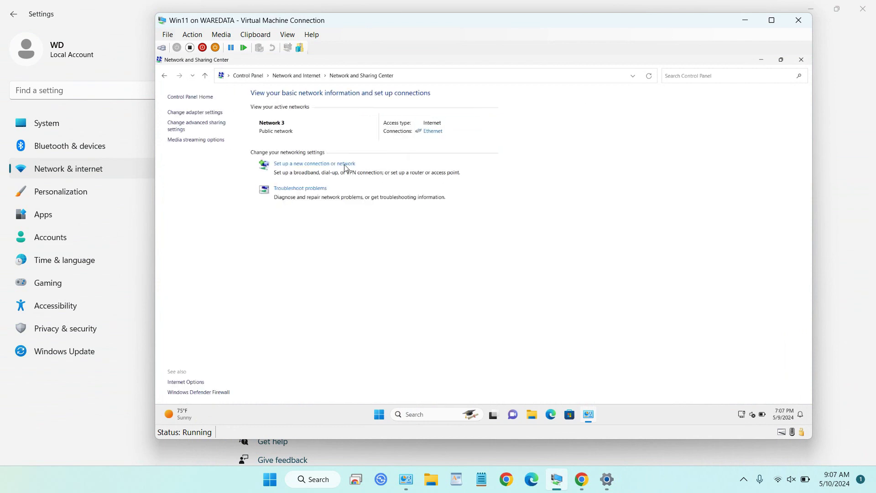
left_click(215, 129)
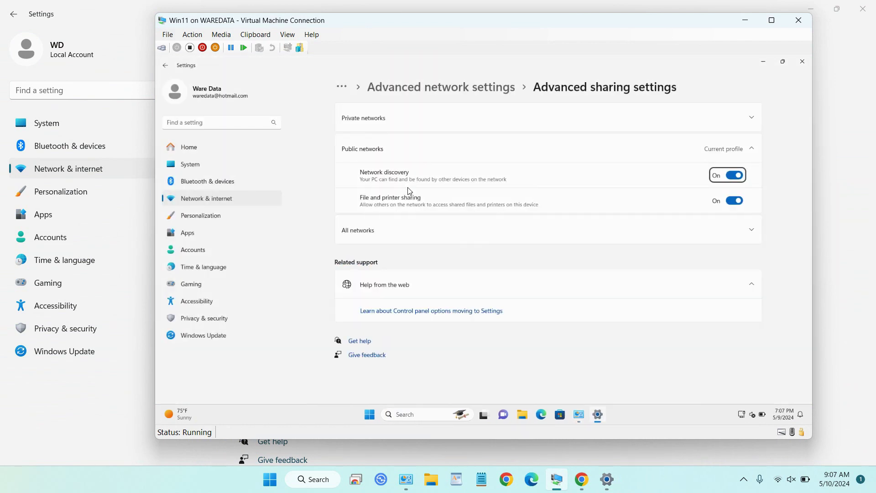
Expand the virtual machine's Private networks and All networks sections and review the discovery, file and printer, and password sharing settings
left_click(729, 117)
left_click(744, 295)
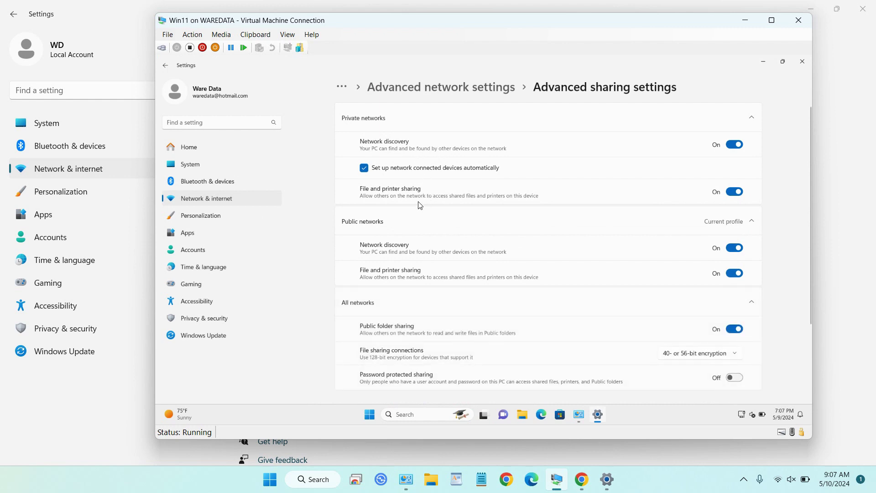
scroll(741, 181, "down", 1)
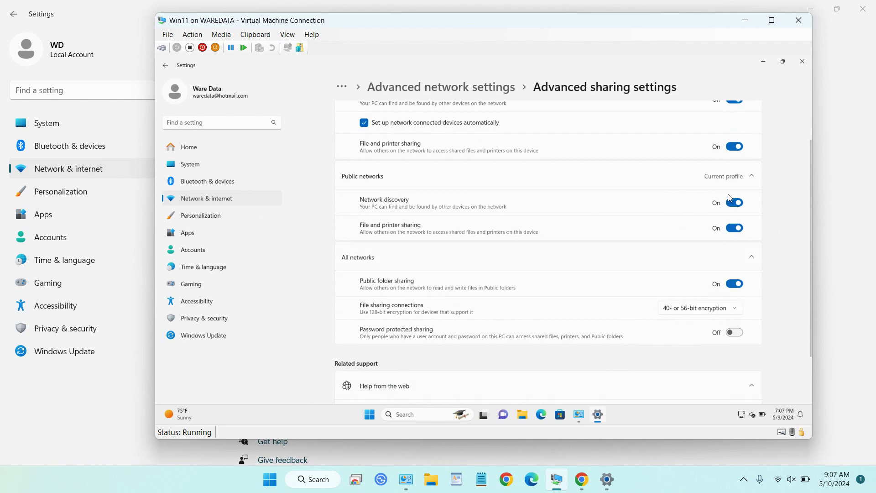
scroll(705, 212, "up", 1)
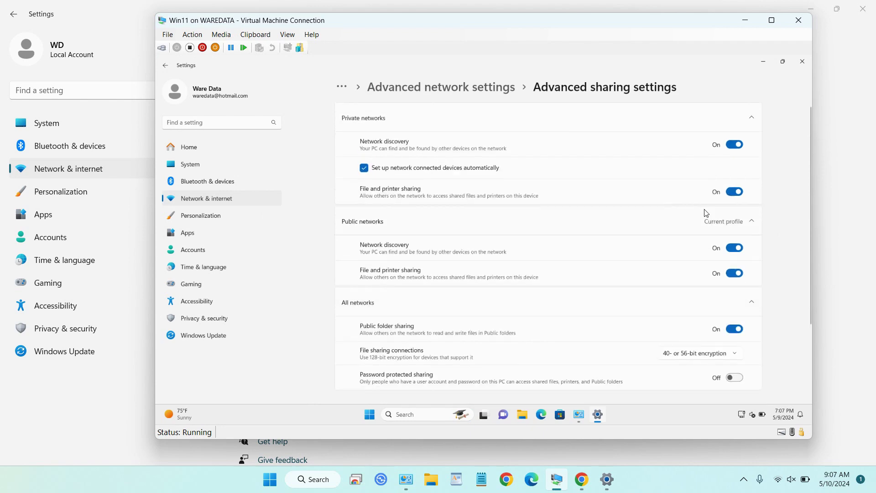
Minimize the virtual machine, recheck the host's advanced sharing settings, and close the Settings and Network and Sharing Center windows
left_click(745, 21)
scroll(753, 246, "up", 3)
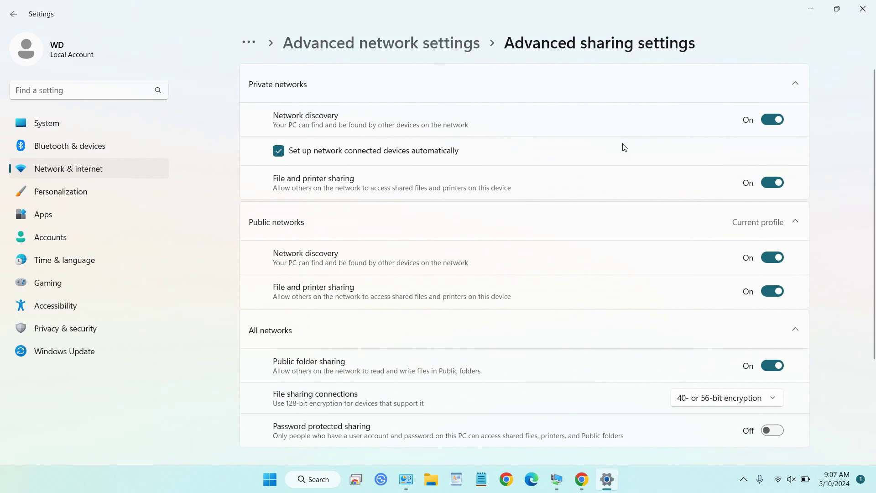
scroll(771, 84, "down", 3)
scroll(775, 82, "up", 3)
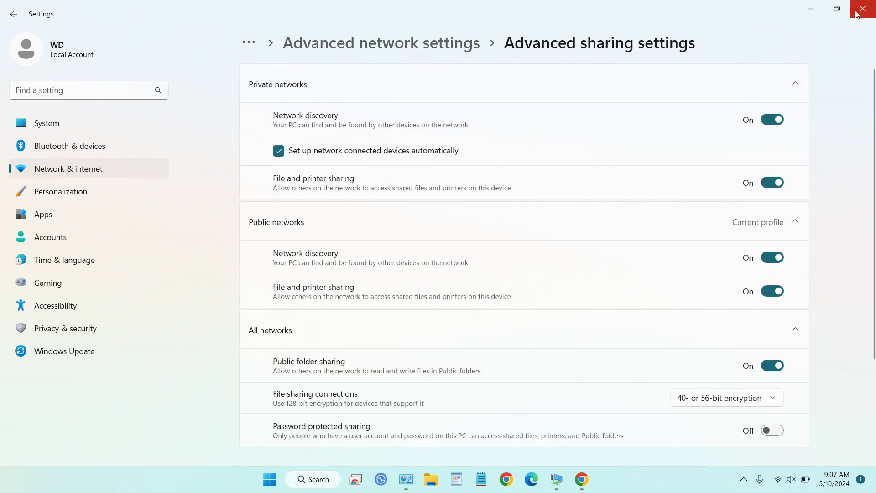
left_click(860, 10)
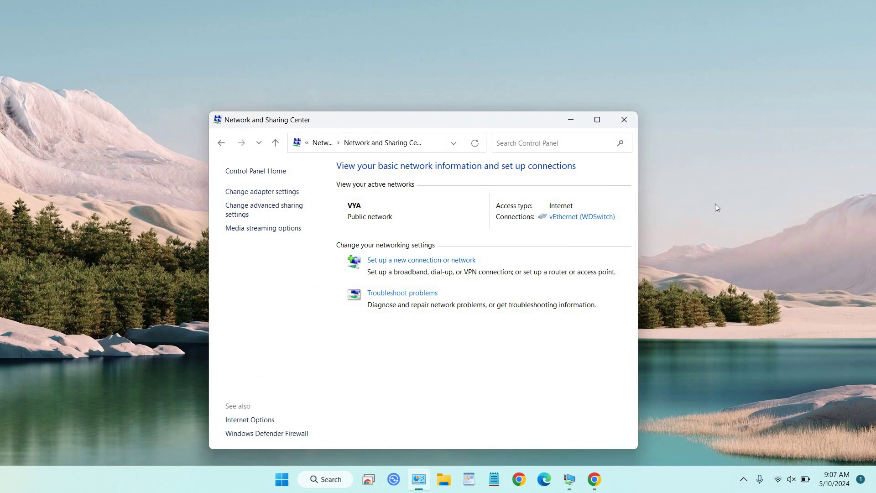
left_click(630, 122)
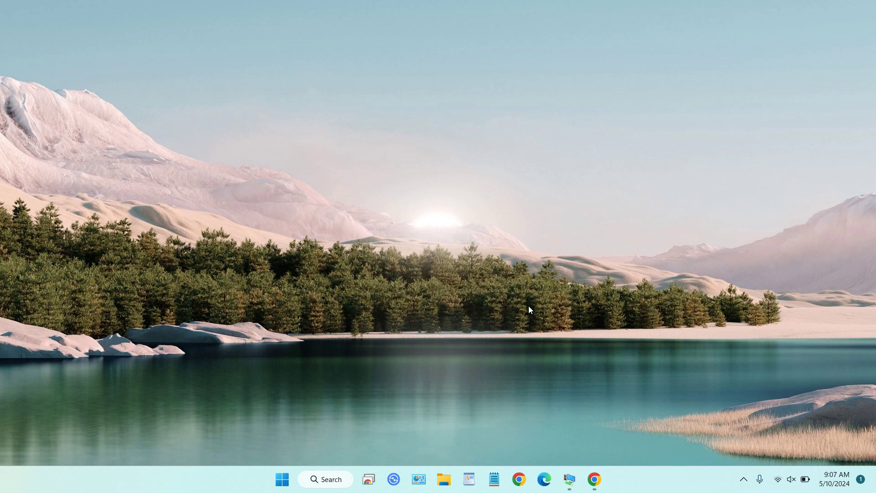
Find Printers & scanners on the host and open the printer properties of the EPSON L210 Series
left_click(335, 479)
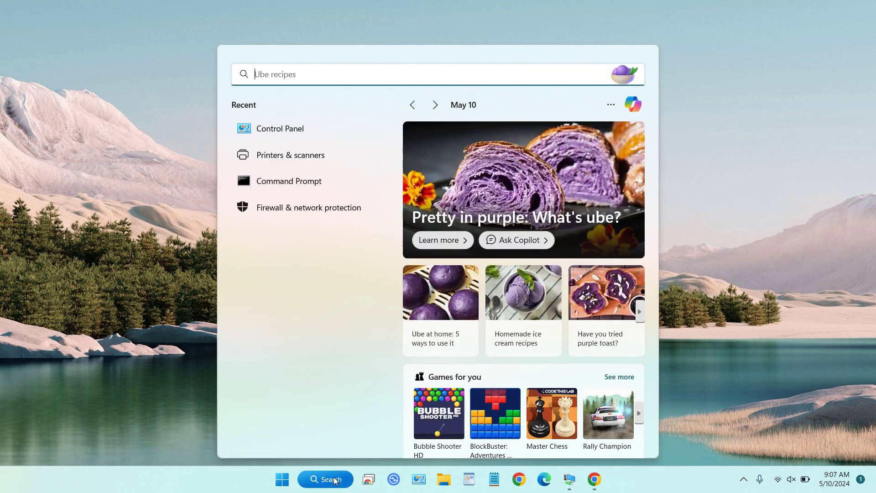
type("printer")
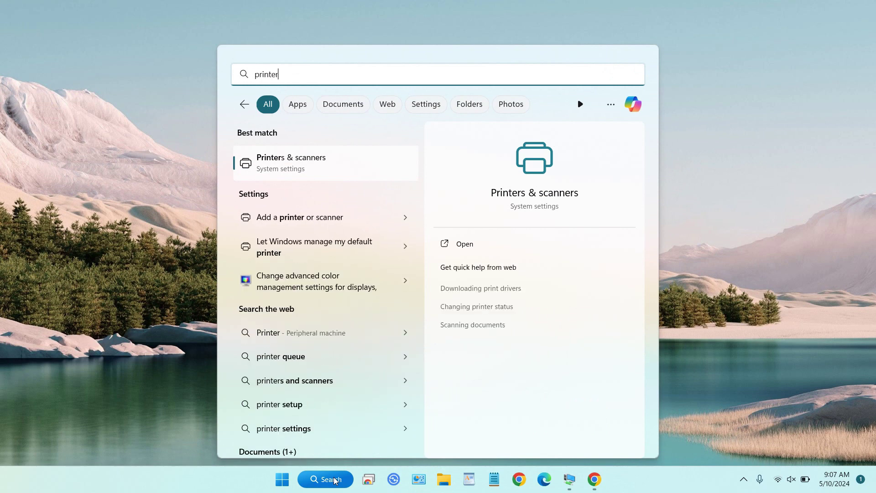
left_click(328, 163)
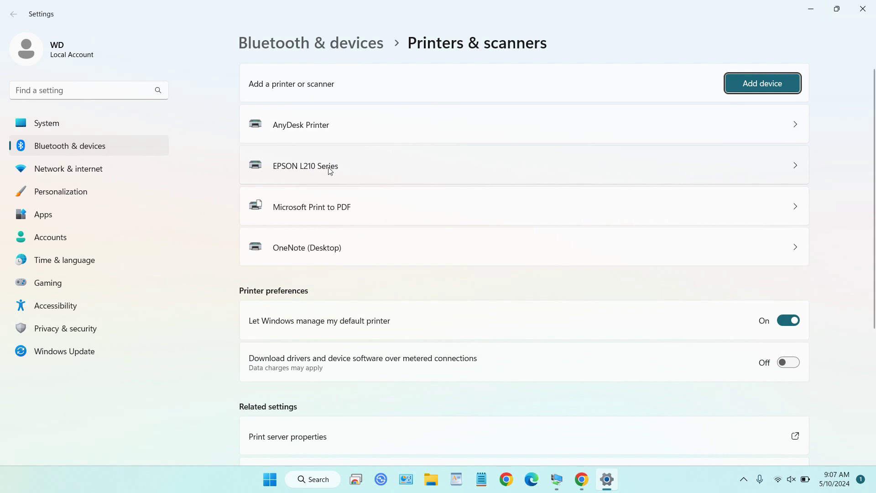
left_click(368, 170)
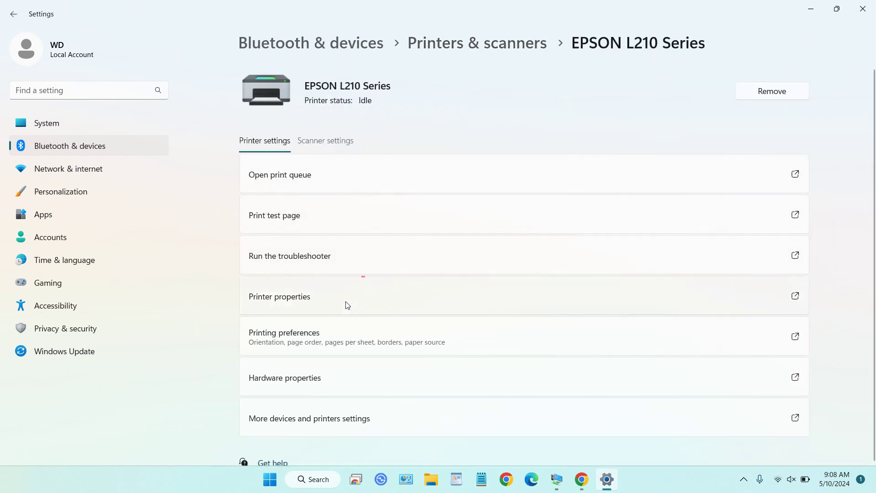
left_click(356, 296)
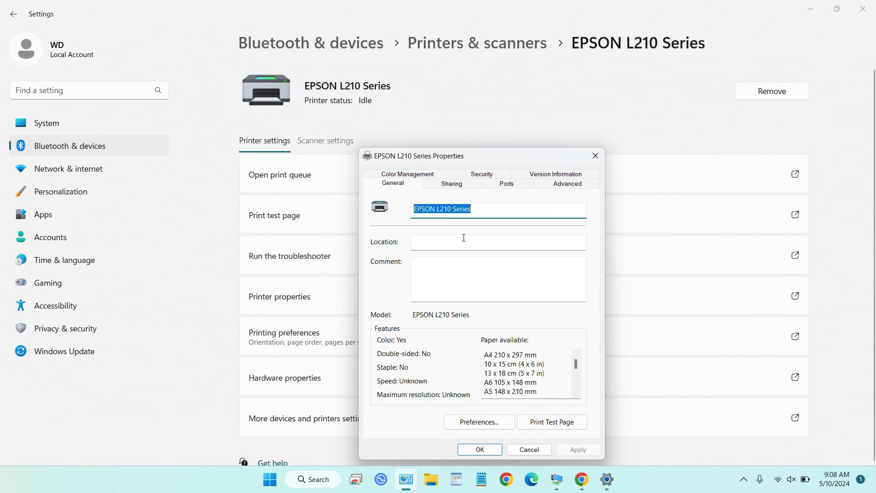
Share the printer under the share name EPSON L210 Series and apply the change
left_click(444, 189)
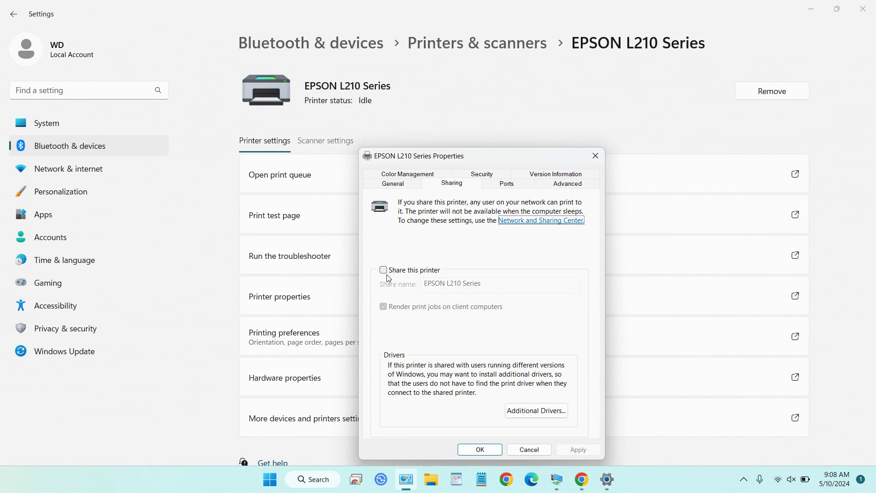
left_click(383, 270)
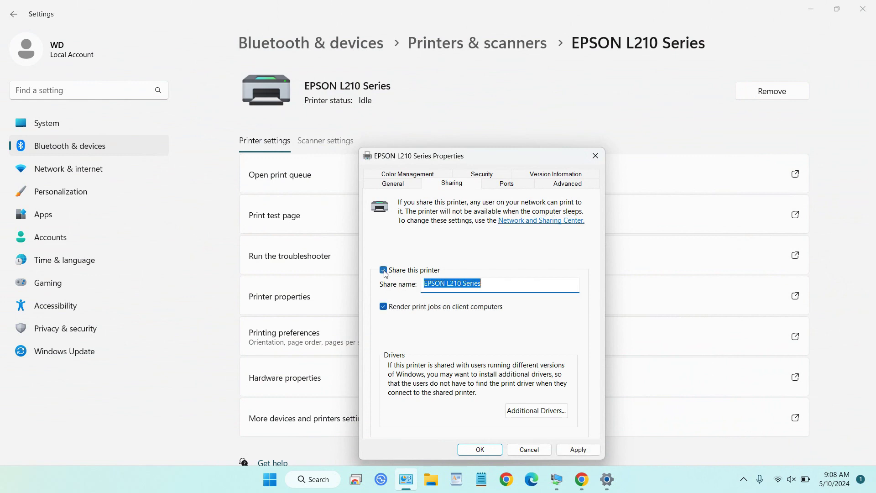
left_click(584, 451)
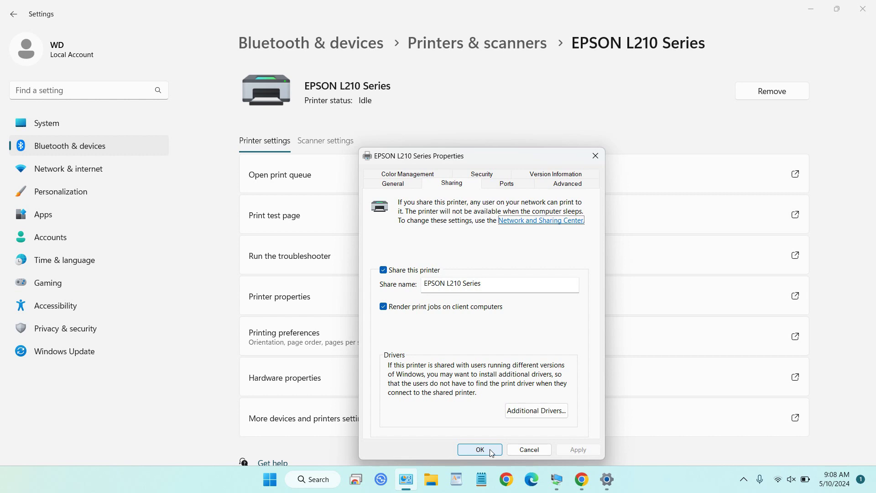
Review the EPSON L210 Series printer's port assignment, accept its properties, and close the Settings window
left_click(511, 185)
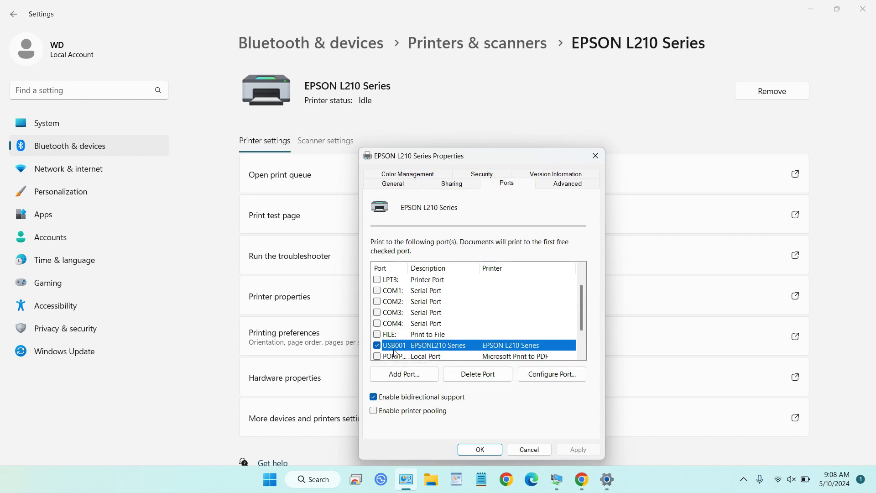
left_click(462, 185)
left_click(480, 450)
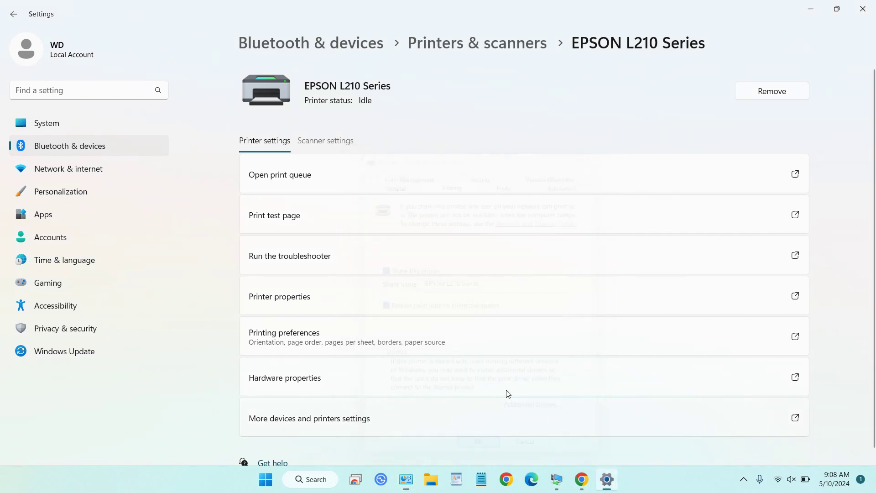
left_click(867, 10)
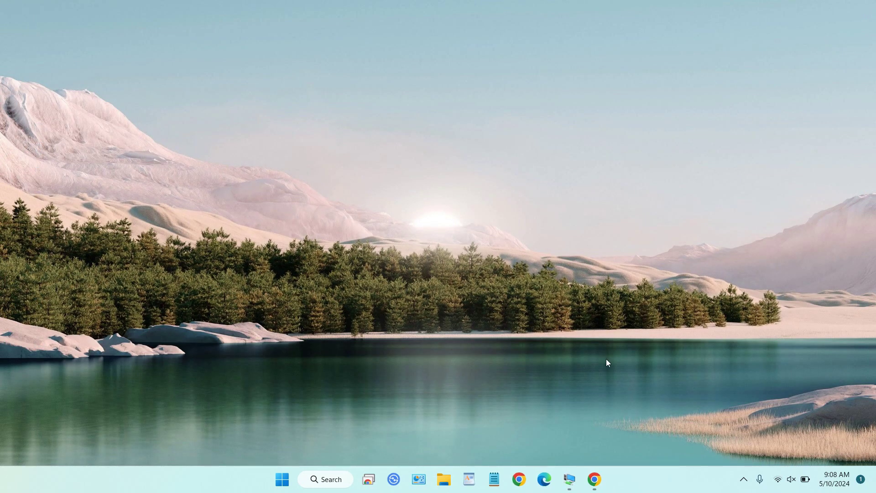
Close the open Settings and Control Panel windows in the virtual machine and open its Printers & scanners settings
left_click(569, 479)
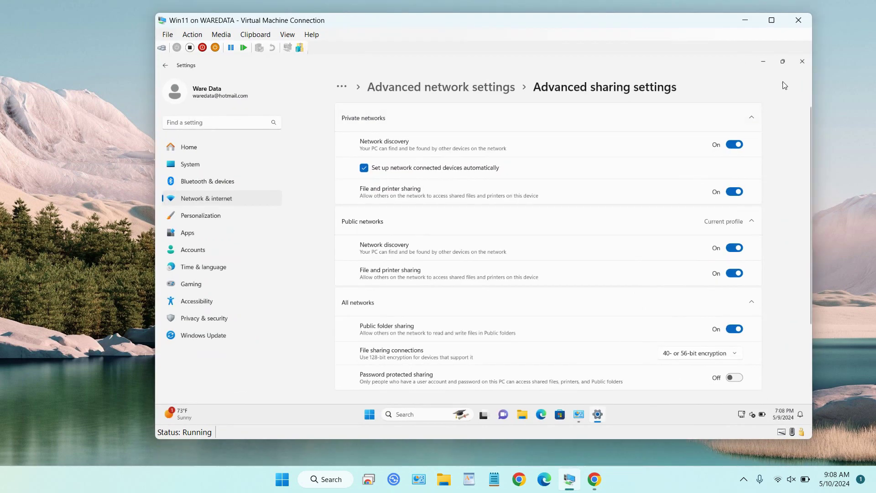
left_click(801, 61)
left_click(801, 60)
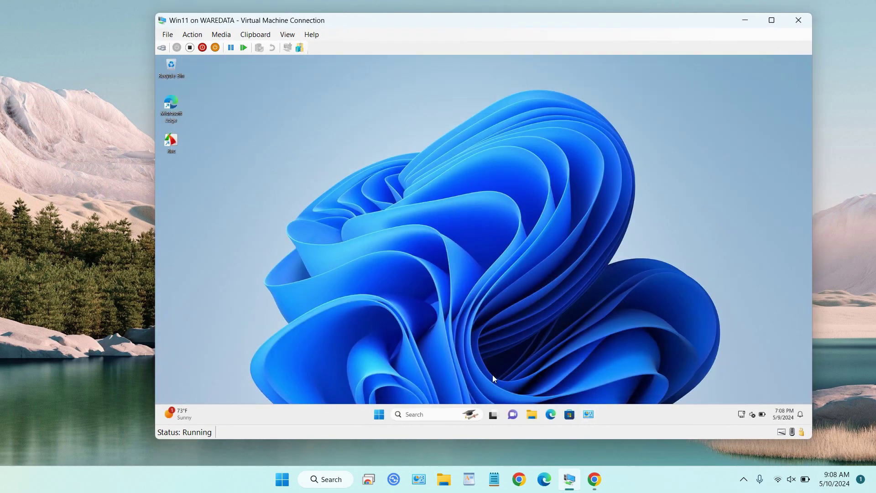
left_click(443, 413)
type("printer")
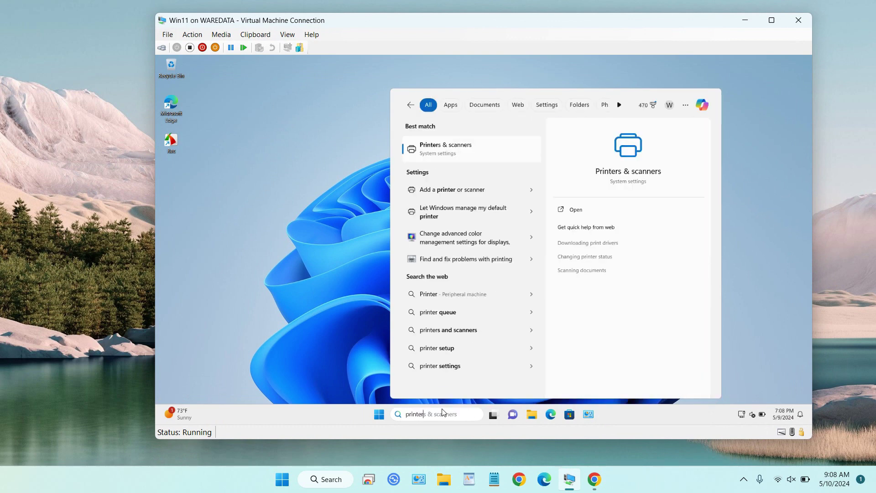
left_click(465, 153)
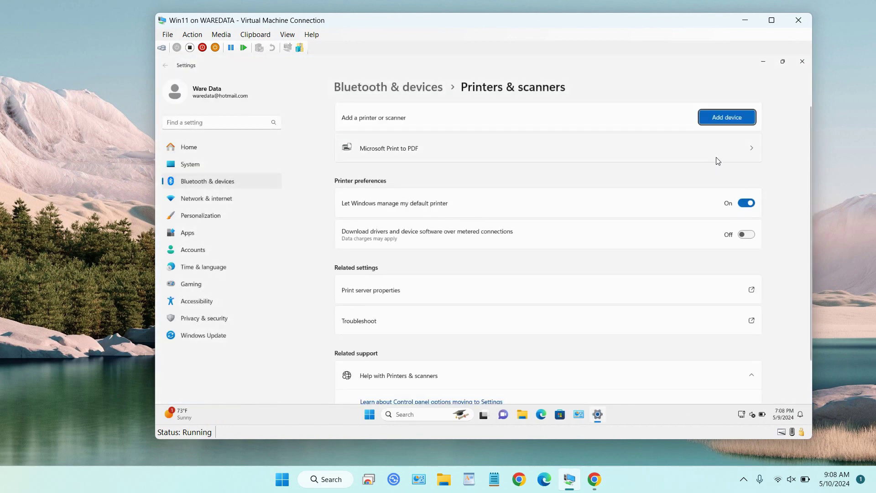
Start adding a printer manually in the virtual machine and choose to select a shared printer by name
left_click(717, 118)
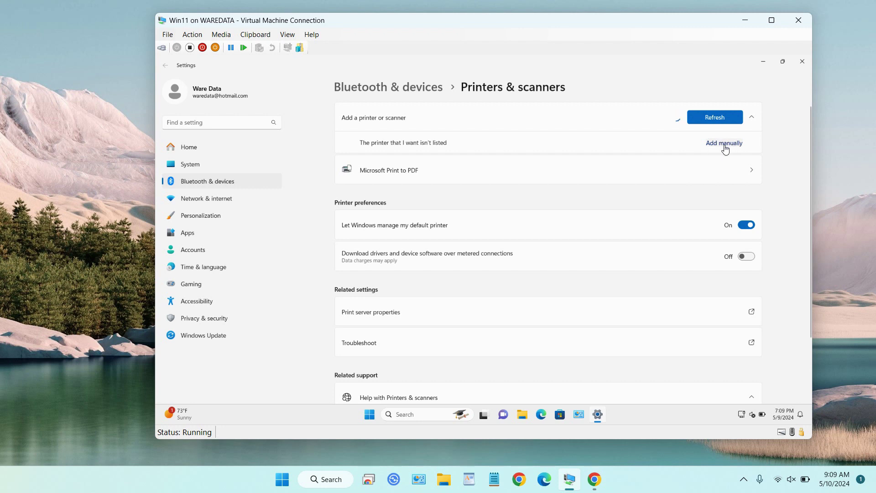
left_click(724, 143)
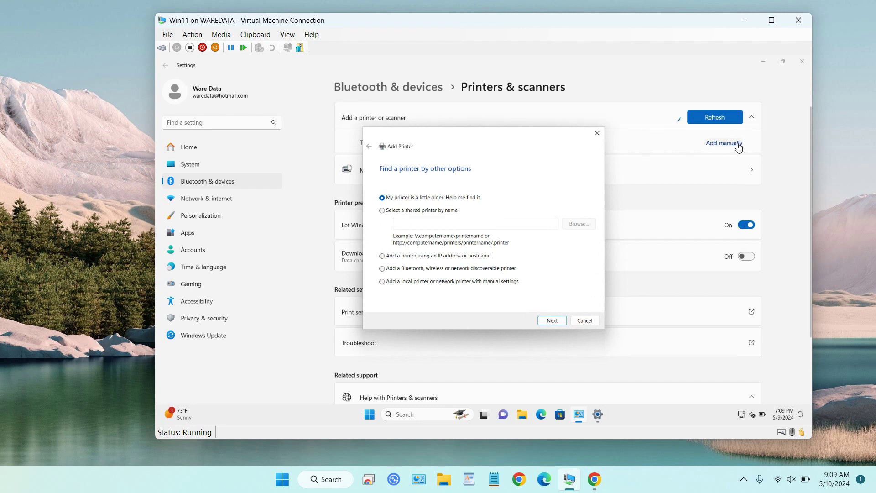
left_click(383, 213)
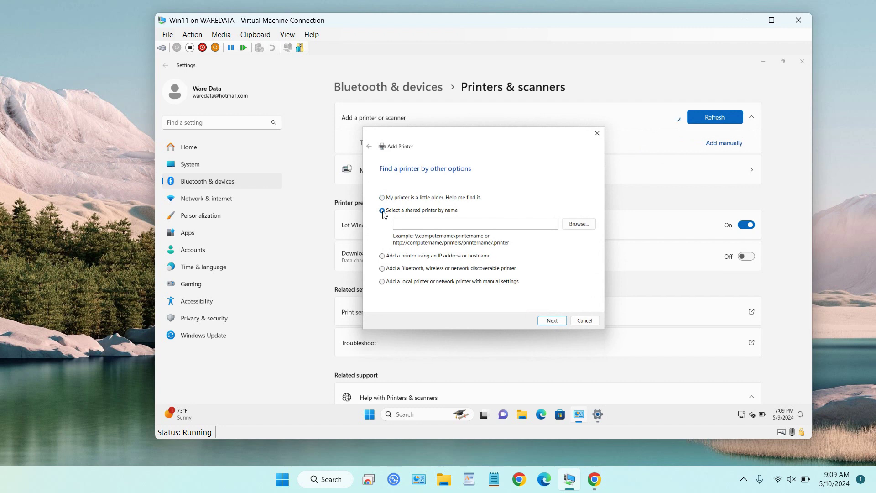
Set the shared printer path to \\172.22.144.1\EPSON L210 Series
left_click(408, 225)
type("\\\\")
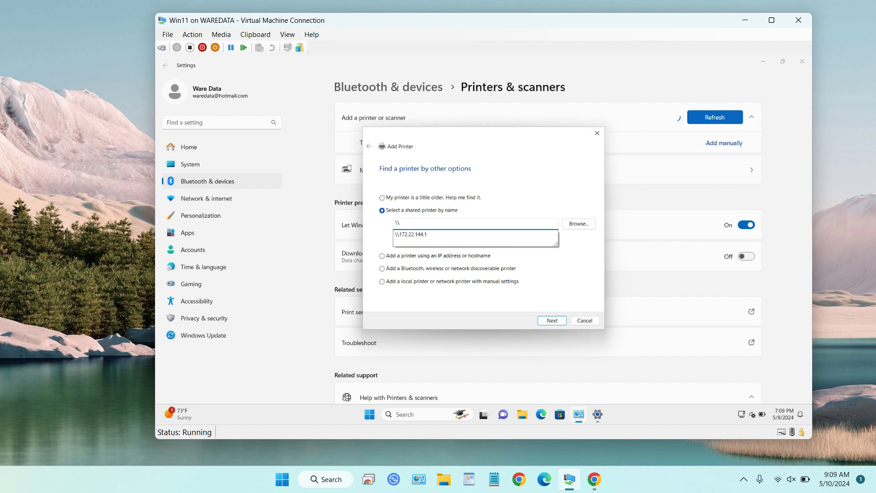
left_click(416, 235)
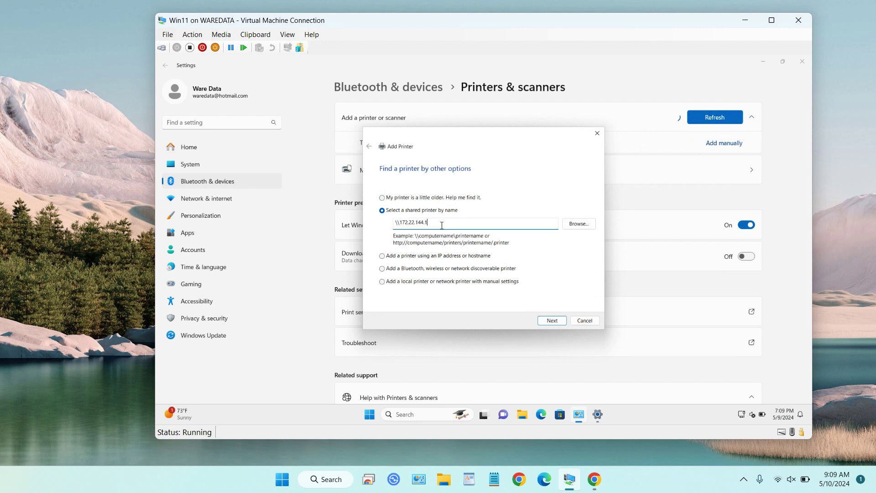
type("\\")
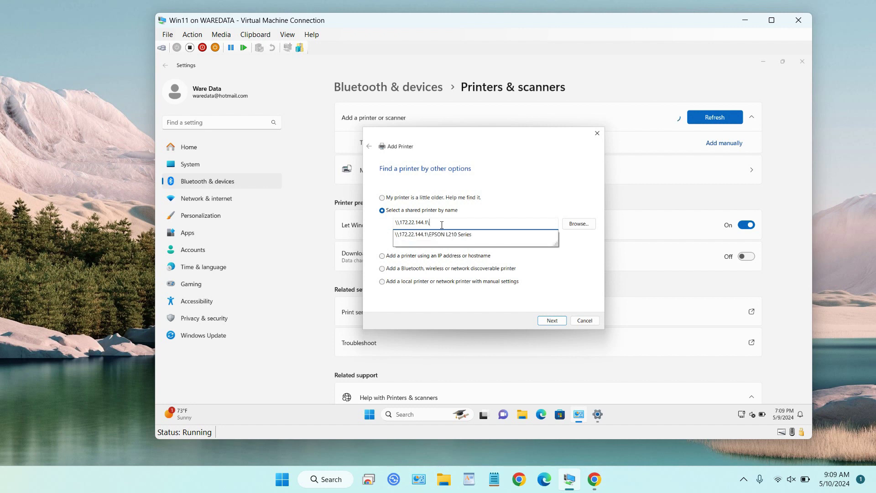
left_click(464, 234)
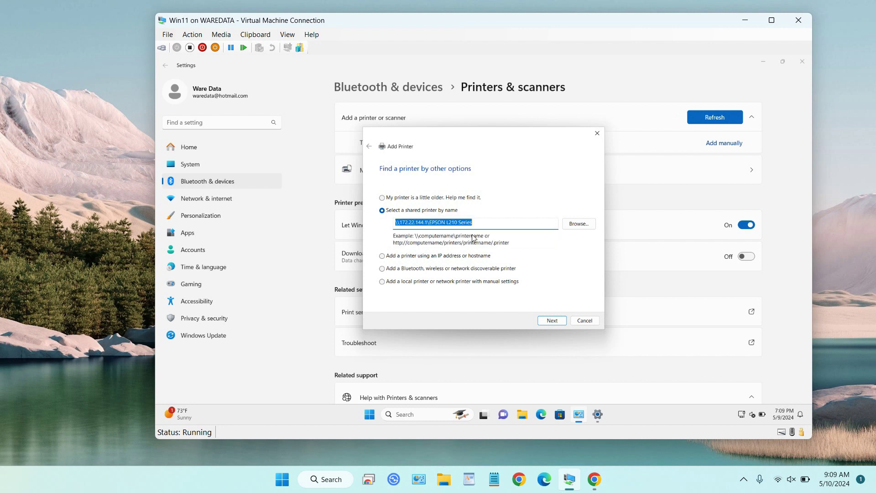
Check the EPSON L210 Series share name in the host printer's sharing properties against the entered path, and close the properties and Settings
left_click_drag(472, 222, 429, 220)
left_click(335, 479)
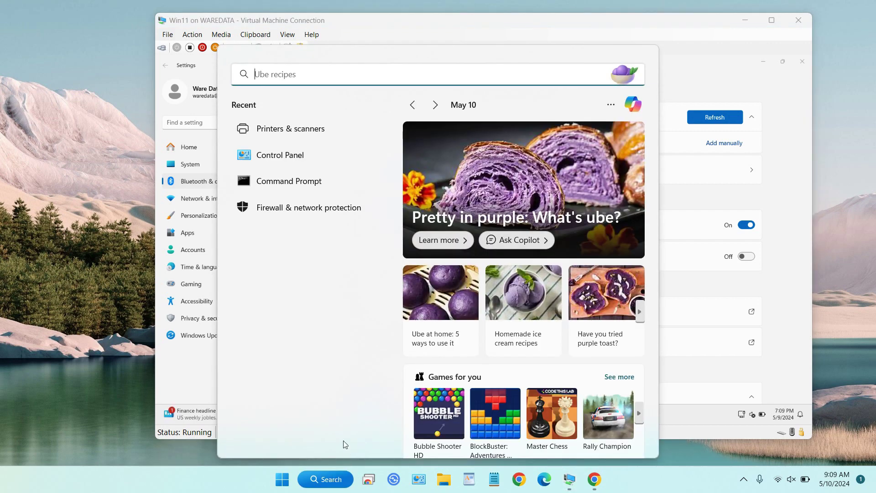
left_click(319, 130)
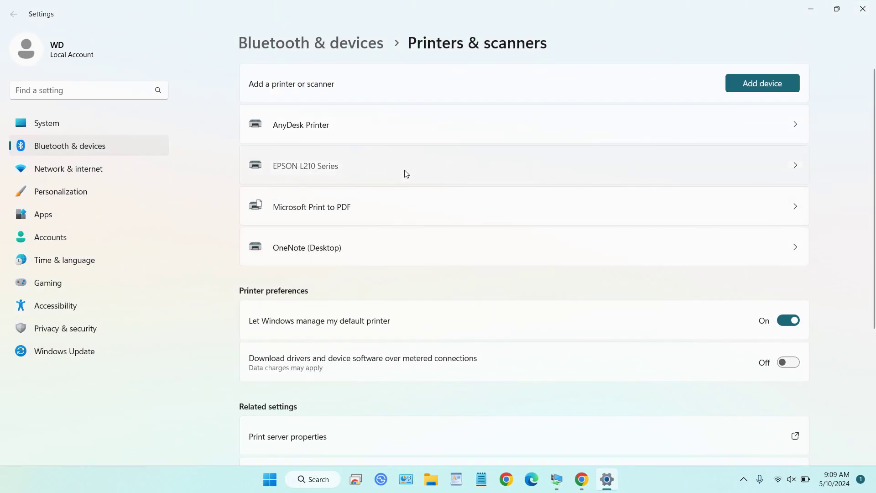
left_click(405, 172)
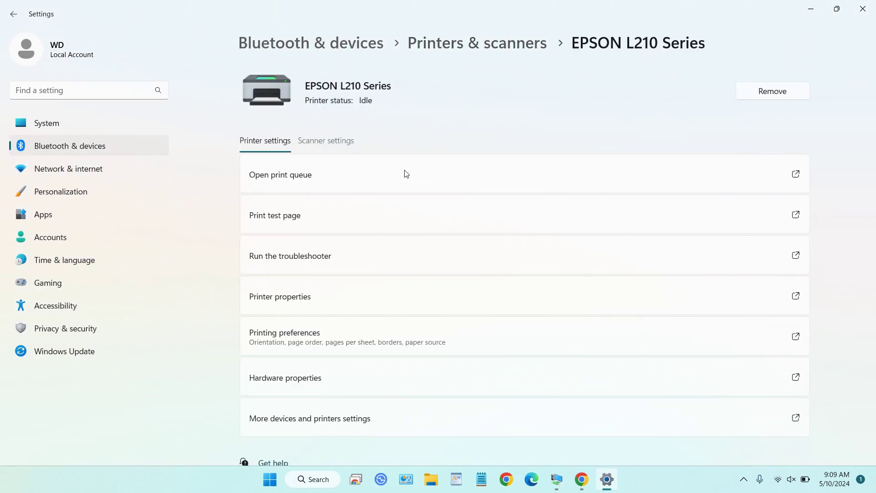
left_click(367, 298)
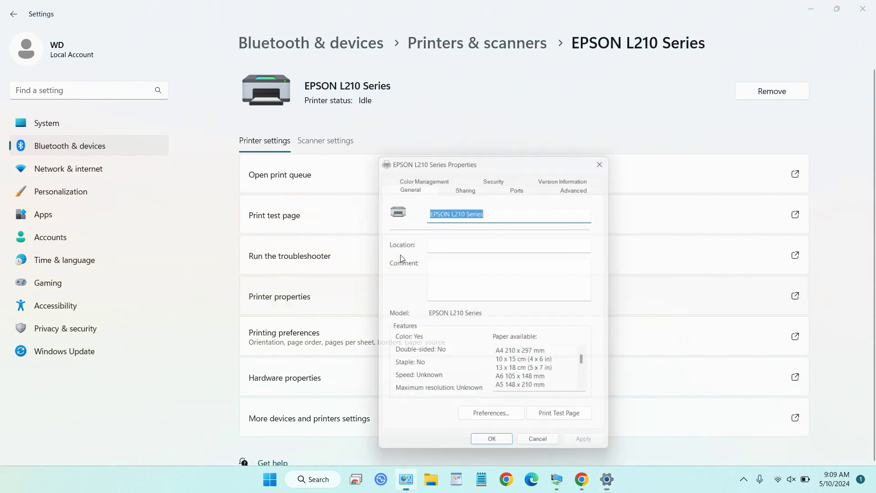
left_click(464, 185)
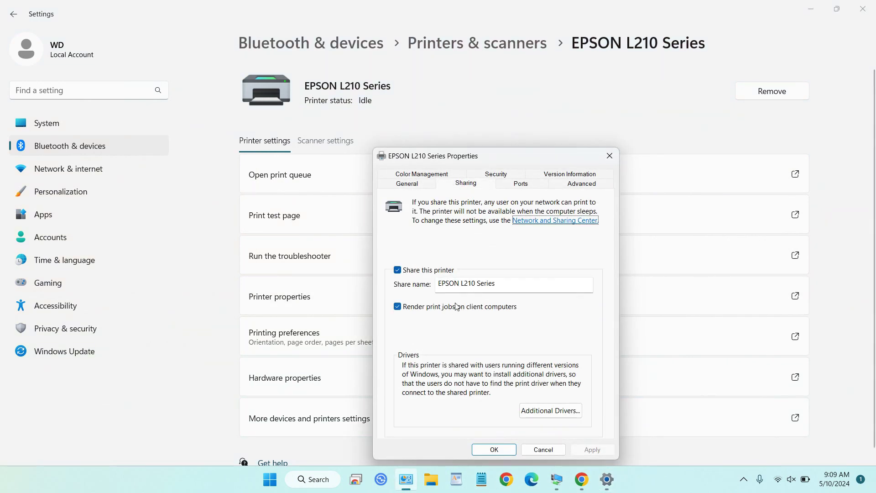
left_click_drag(497, 287, 435, 287)
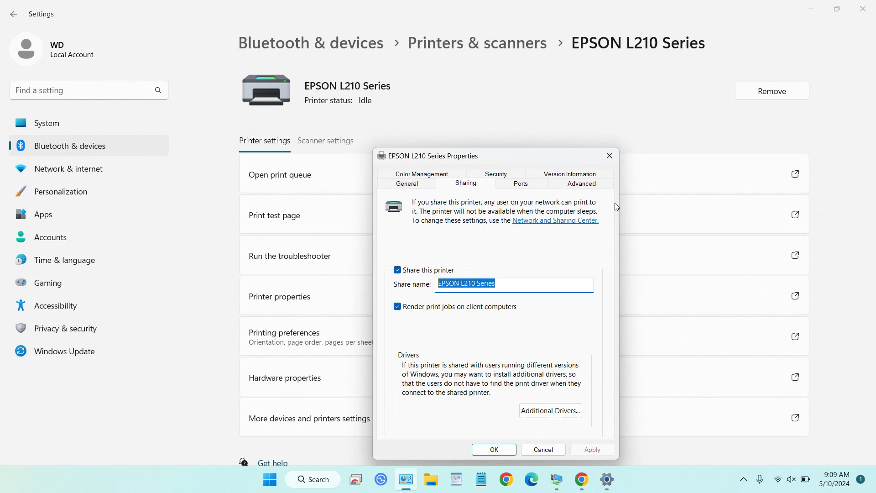
left_click(609, 155)
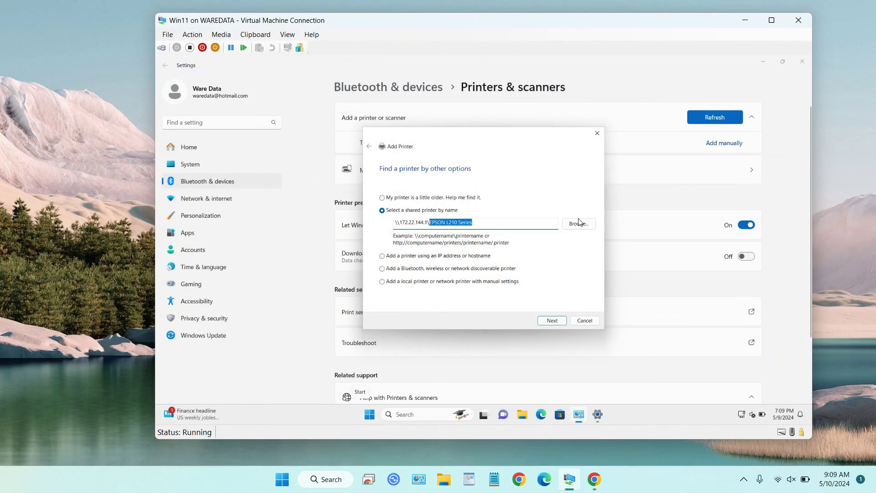
Keep the shared printer path \\172.22.144.1\EPSON L210 Series in the virtual machine and proceed to connect to the printer
left_click(501, 223)
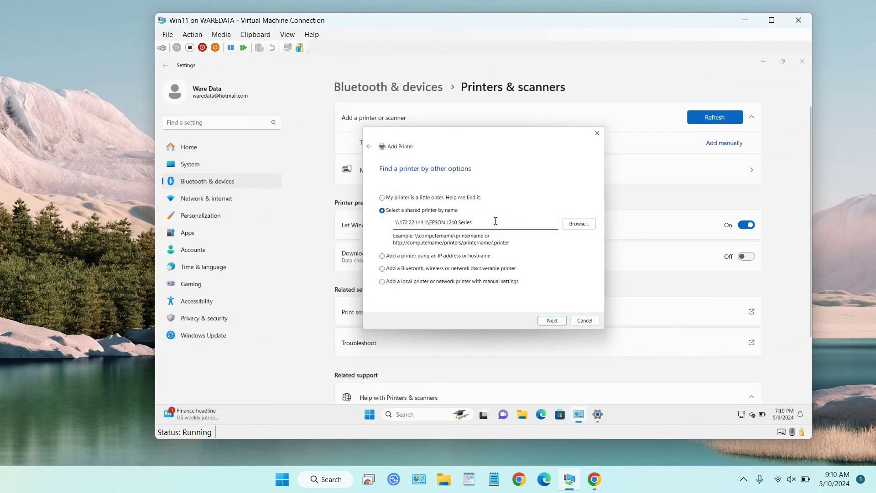
left_click_drag(401, 225, 491, 225)
left_click(495, 221)
left_click(553, 320)
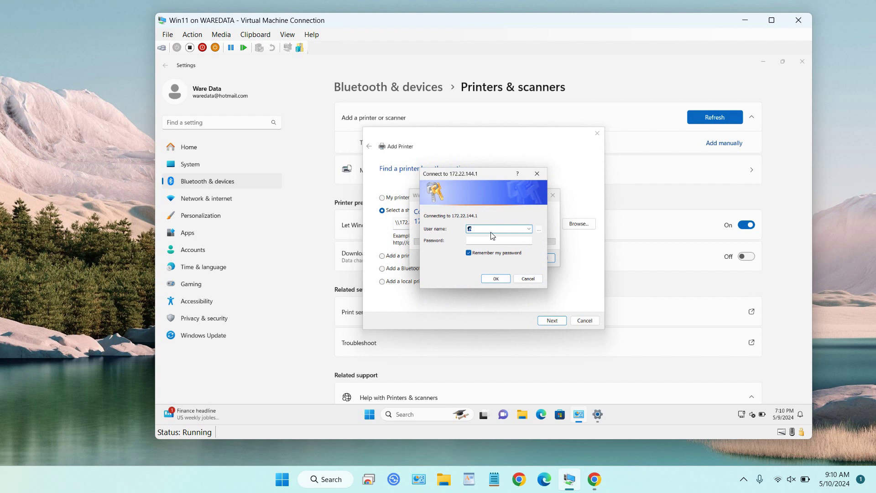
Submit the credentials for 172.22.144.1 with the user name waredata, leaving the password blank
type("waredata")
left_click(499, 206)
left_click(495, 278)
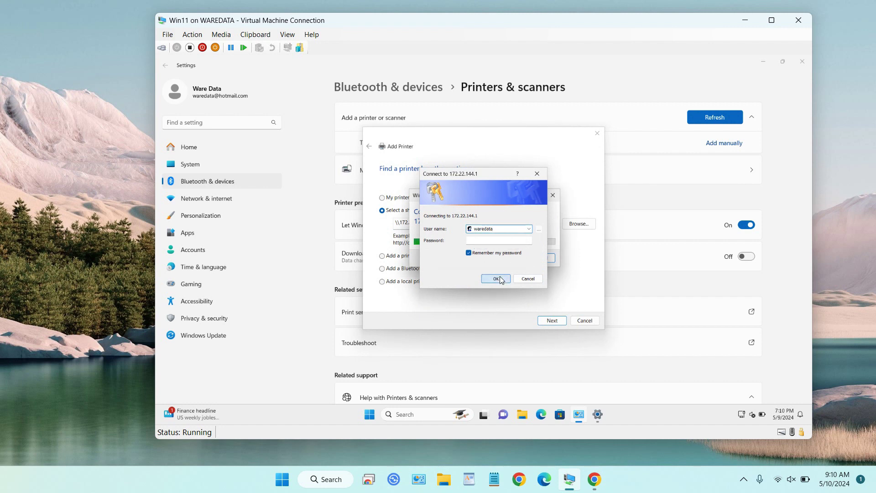